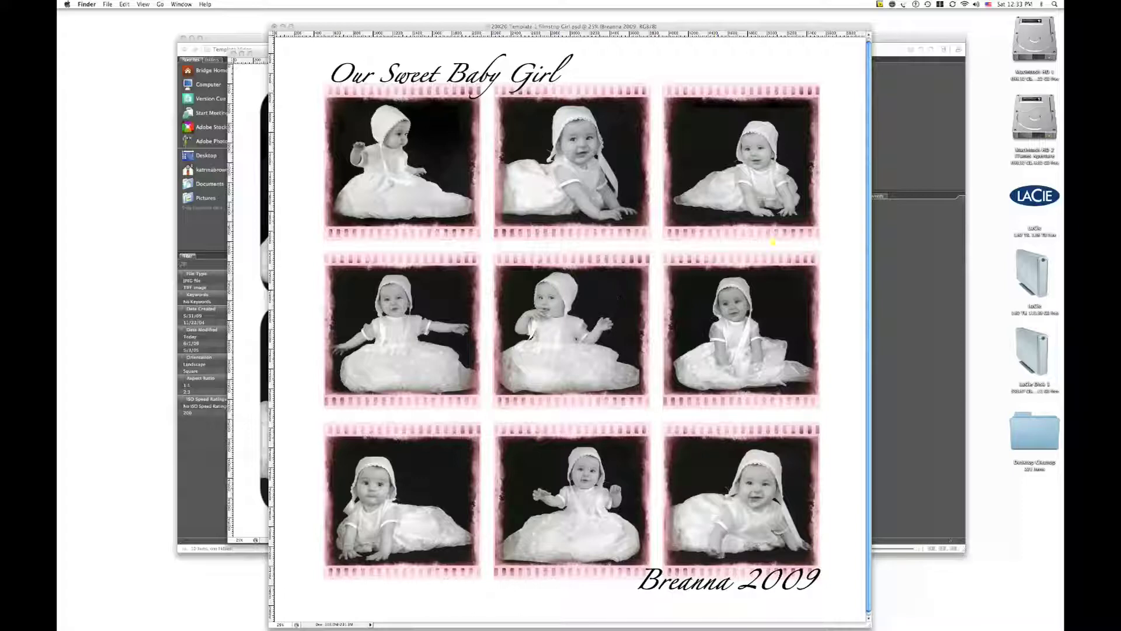
Switch to Photoshop and toggle the visibility of the photo layer and both text layers to examine the finished collage's structure.
{"action": "left_click", "coordinate": [620, 297]}
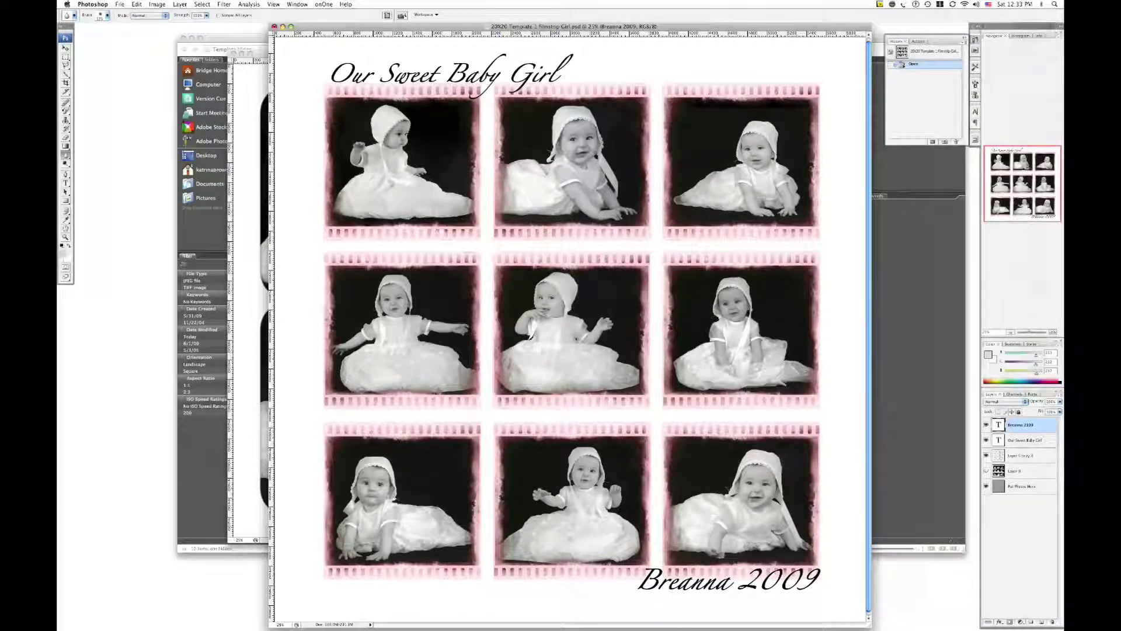
{"action": "left_click", "coordinate": [986, 471]}
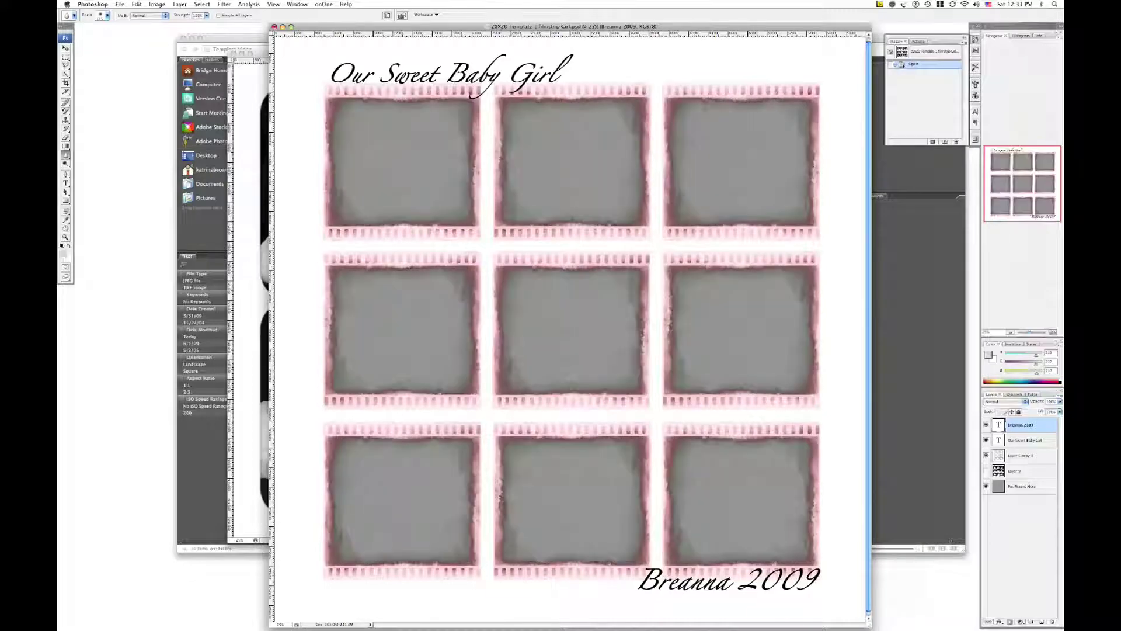
{"action": "left_click", "coordinate": [986, 471]}
{"action": "left_click", "coordinate": [986, 425]}
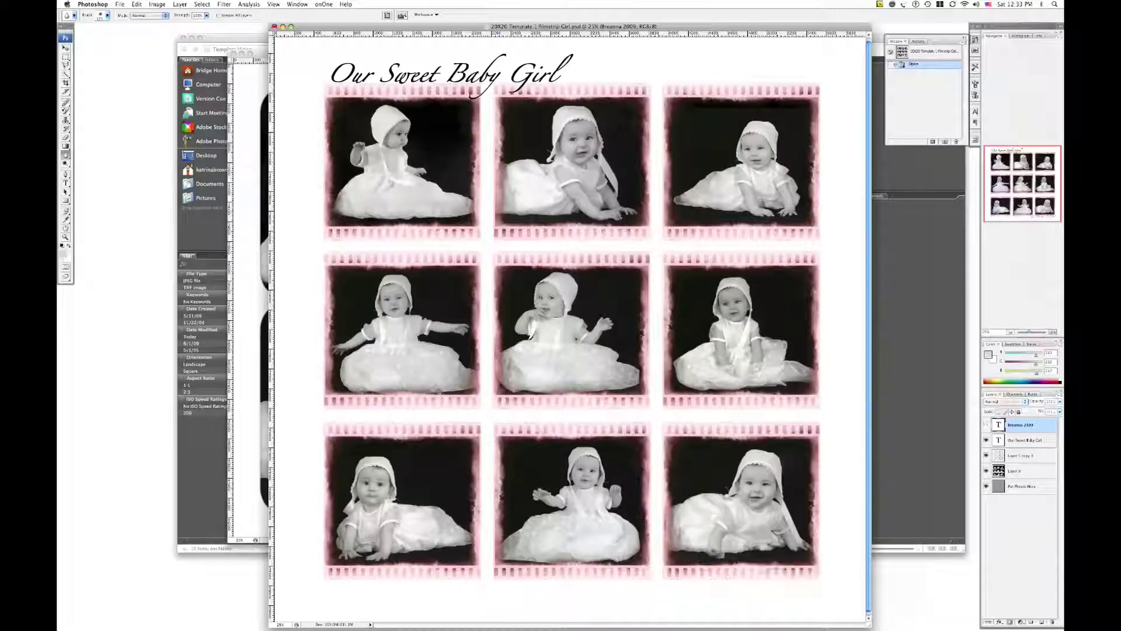
{"action": "left_click", "coordinate": [987, 424]}
{"action": "left_click", "coordinate": [986, 440]}
{"action": "left_click", "coordinate": [986, 440]}
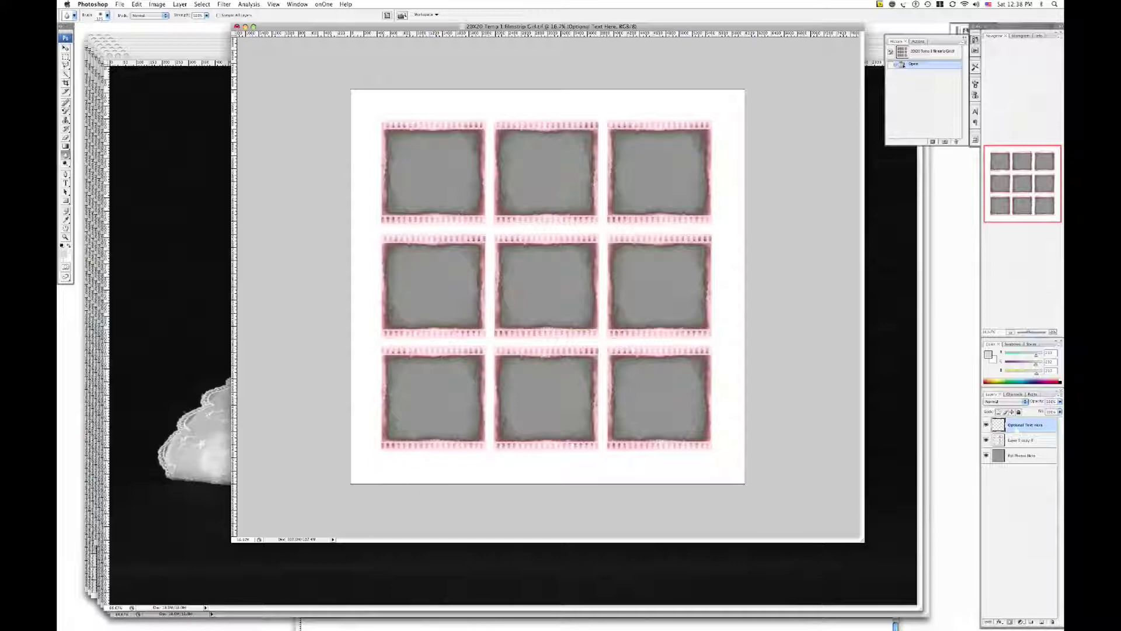
Examine the blank filmstrip template's layers by toggling the visibility of the Put Photos Here layer.
{"action": "left_click", "coordinate": [1022, 440]}
{"action": "left_click", "coordinate": [985, 440]}
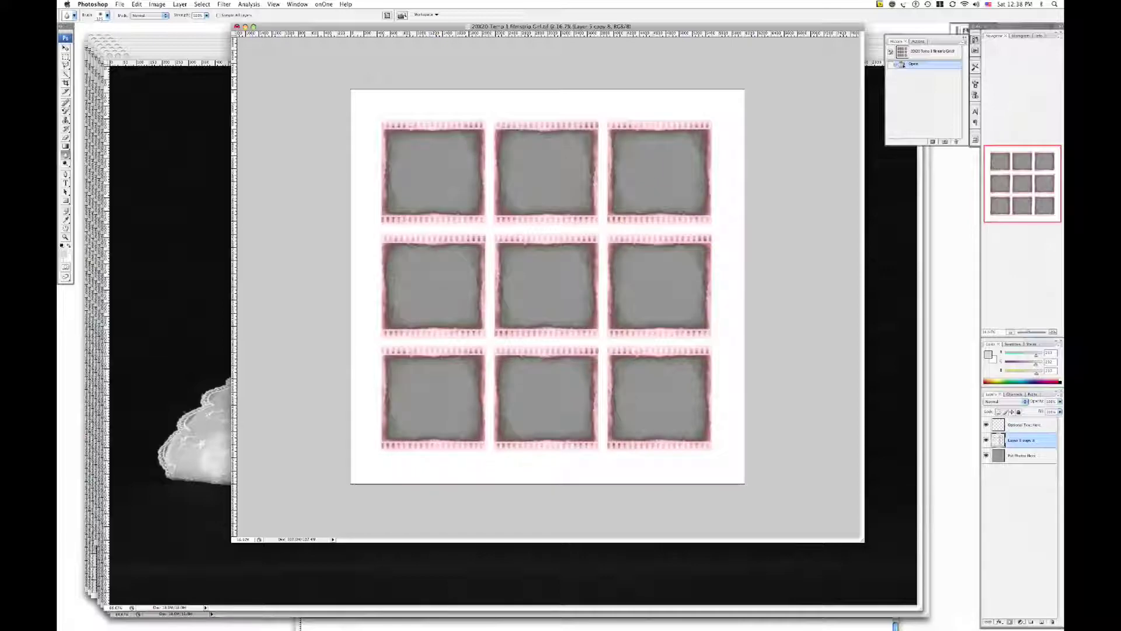
{"action": "left_click", "coordinate": [987, 455]}
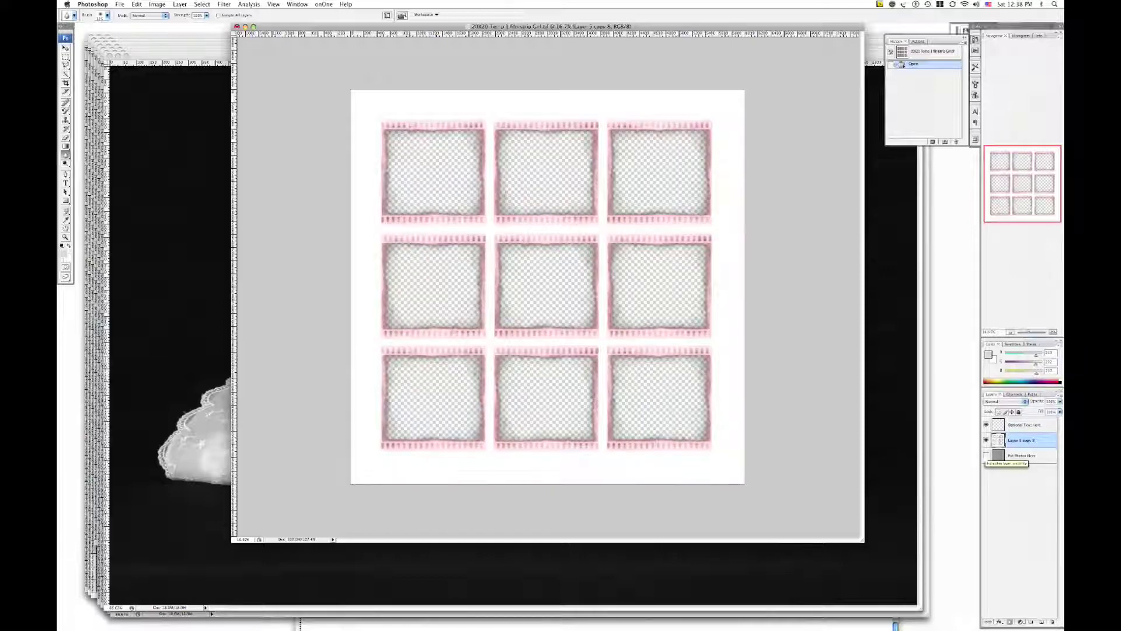
{"action": "left_click", "coordinate": [986, 455]}
{"action": "left_click", "coordinate": [986, 455]}
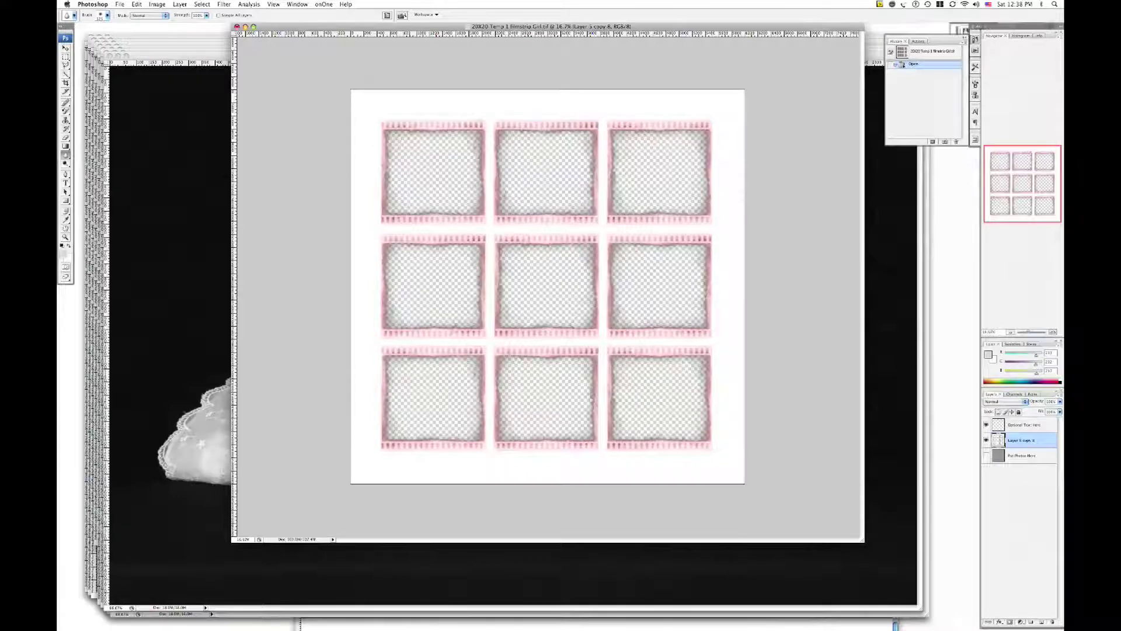
{"action": "left_click", "coordinate": [986, 455]}
Copy the entire seated baby photo IMG_1424.jpg to the clipboard and close that photo.
{"action": "key", "text": "F9"}
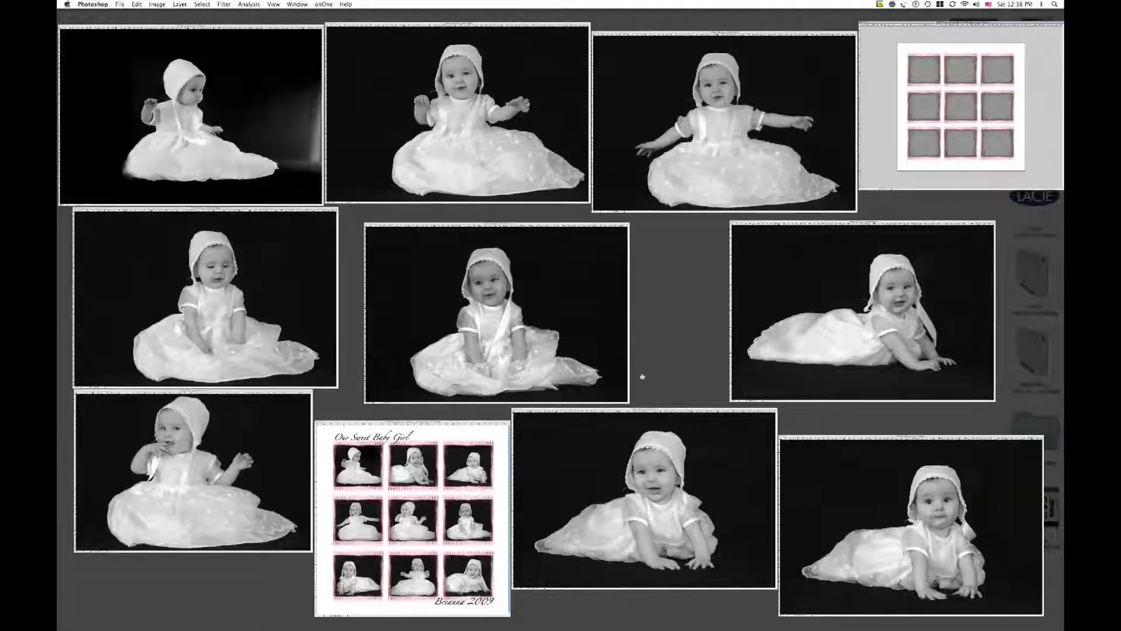
{"action": "left_click", "coordinate": [579, 289]}
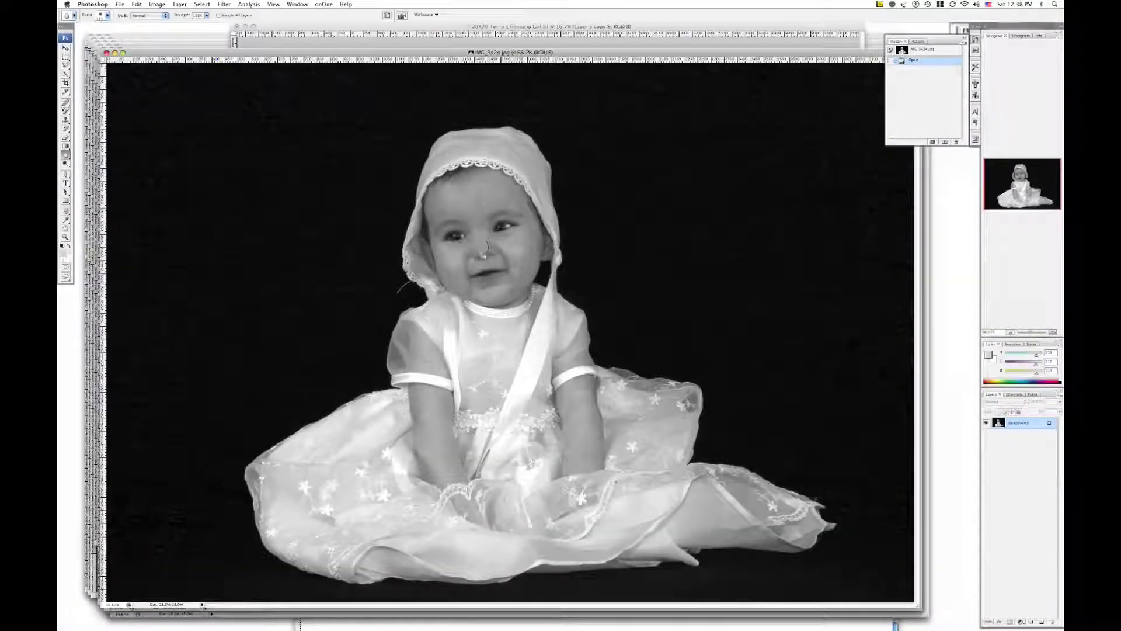
{"action": "key", "text": "super+a"}
{"action": "left_click", "coordinate": [202, 4]}
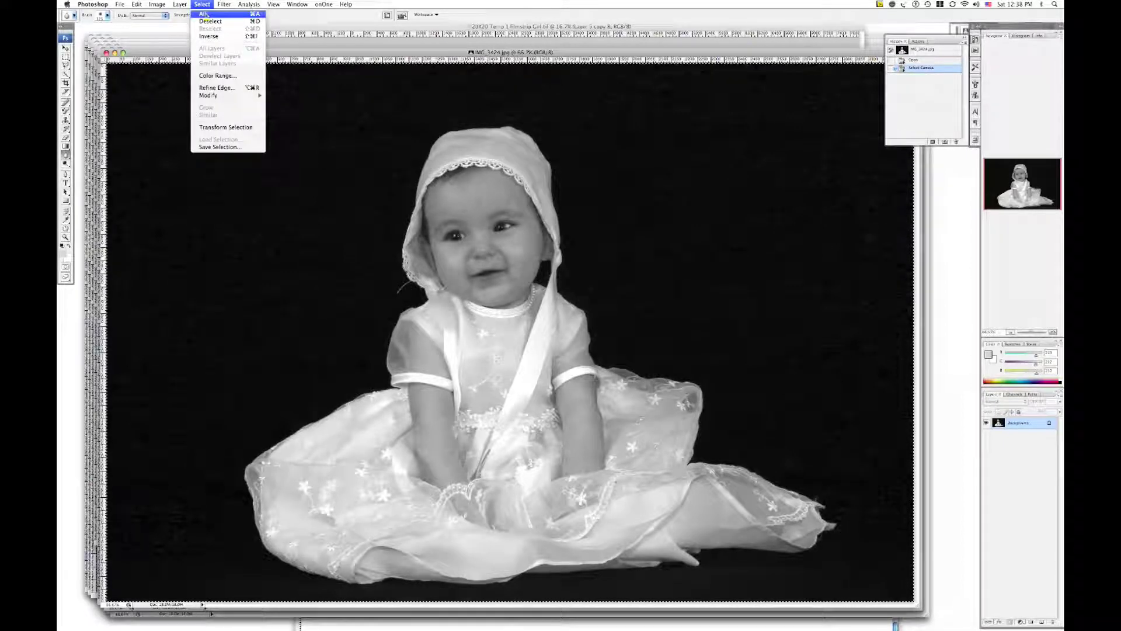
{"action": "left_click", "coordinate": [204, 14]}
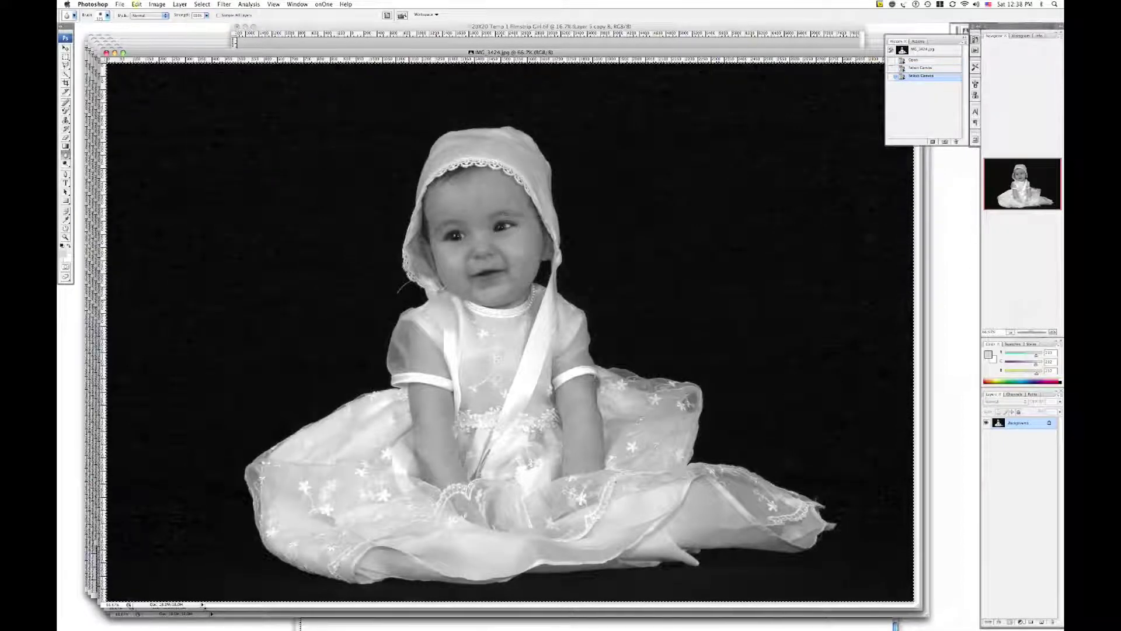
{"action": "left_click", "coordinate": [137, 4]}
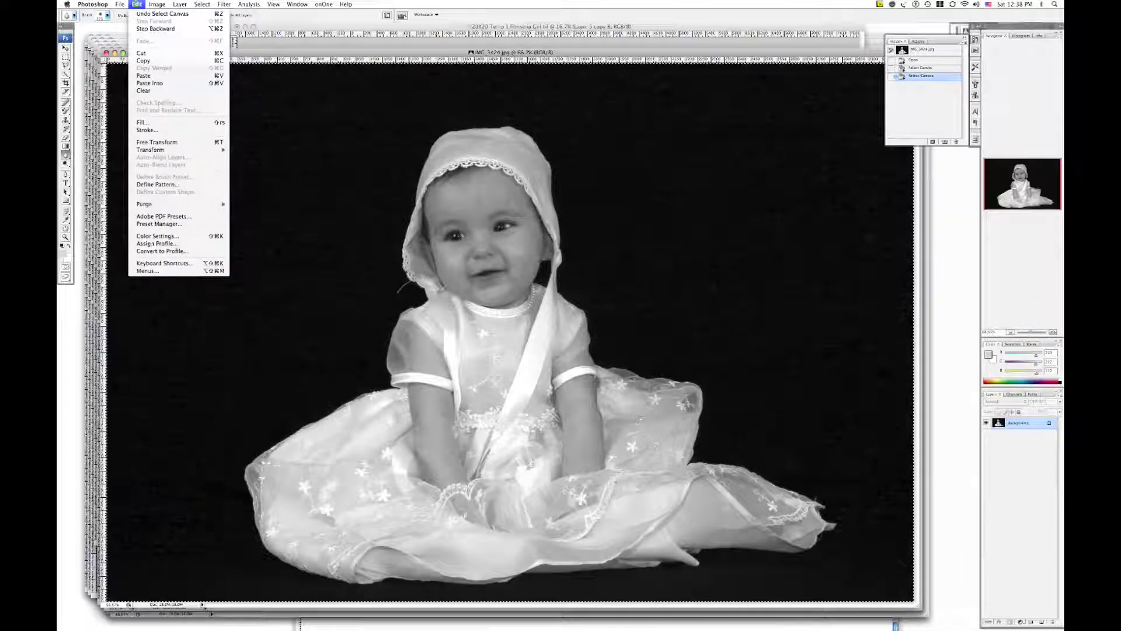
{"action": "left_click", "coordinate": [144, 60]}
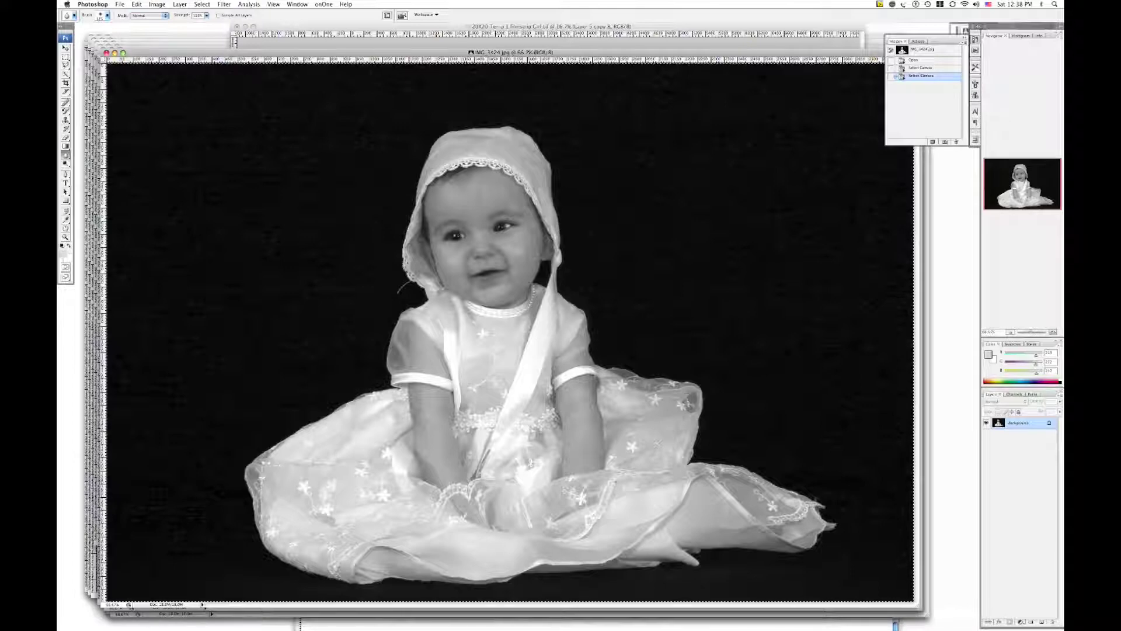
{"action": "key", "text": "super+w"}
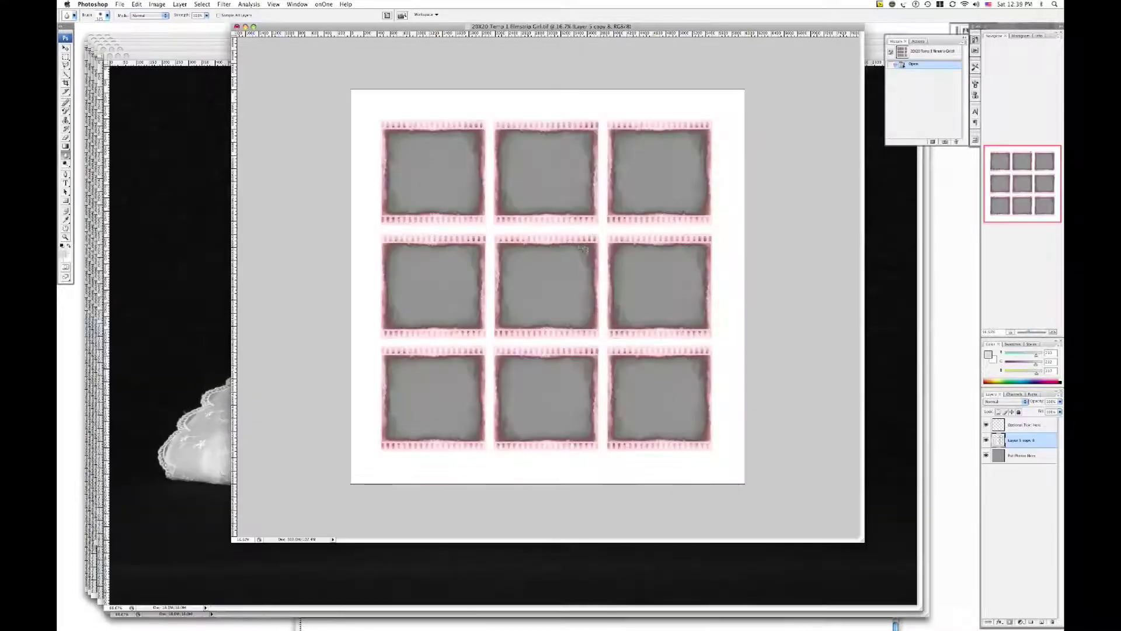
Paste the copied photo directly above the Put Photos Here layer and move it over the template's upper-right frame.
{"action": "key", "text": "v"}
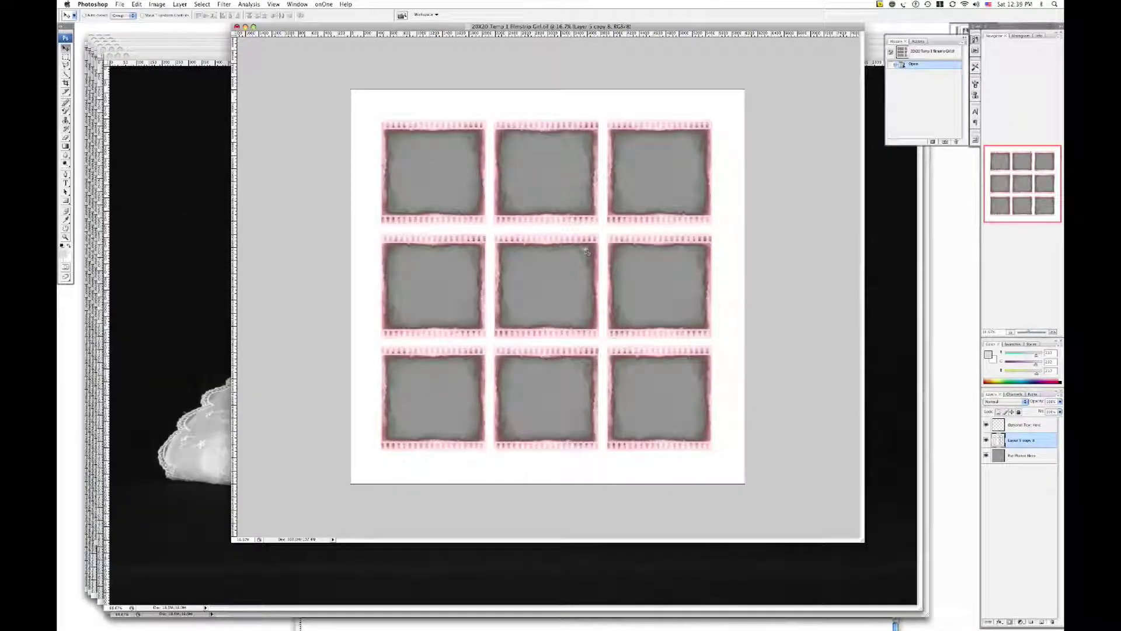
{"action": "left_click", "coordinate": [1022, 455]}
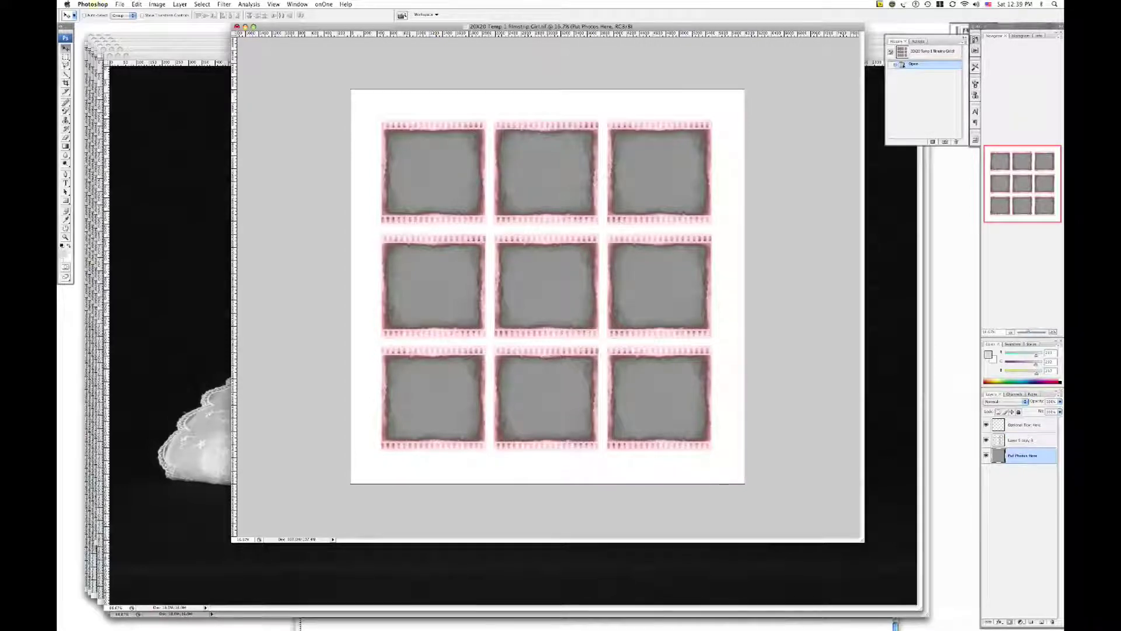
{"action": "left_click", "coordinate": [136, 4]}
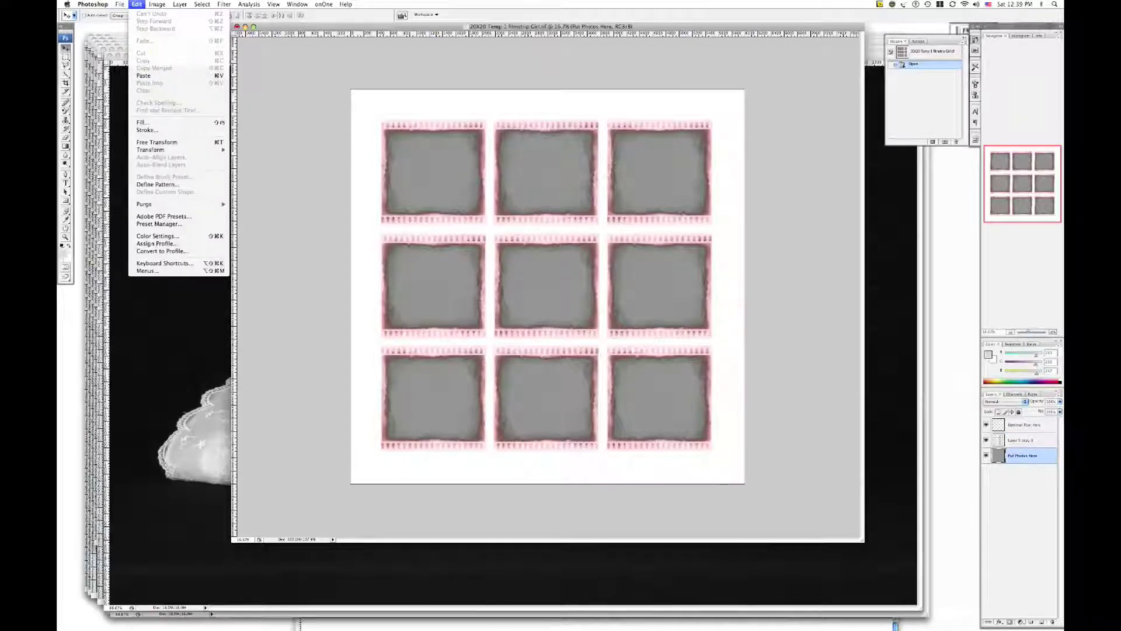
{"action": "left_click", "coordinate": [153, 76]}
{"action": "left_click_drag", "start_coordinate": [565, 261], "coordinate": [672, 174]}
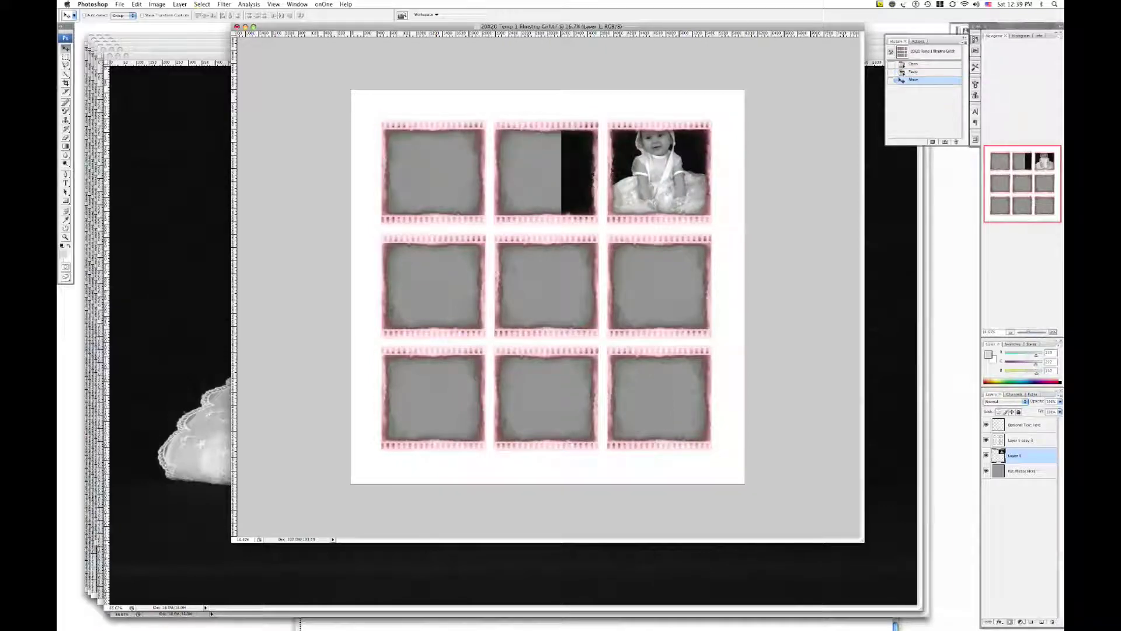
{"action": "key", "text": "super+t"}
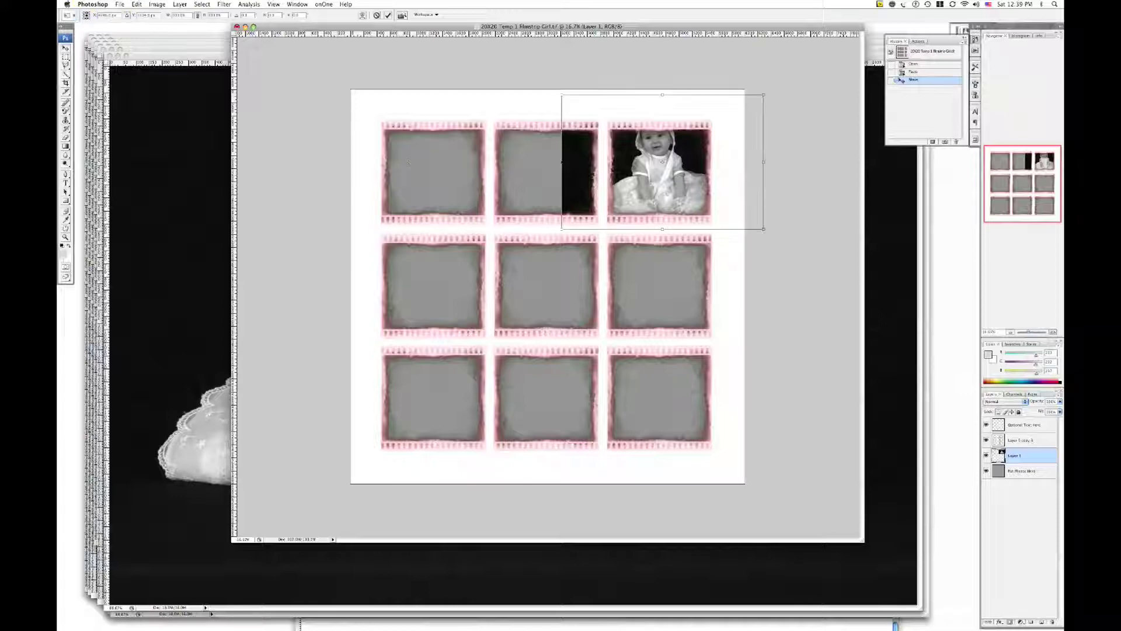
{"action": "left_click", "coordinate": [137, 5]}
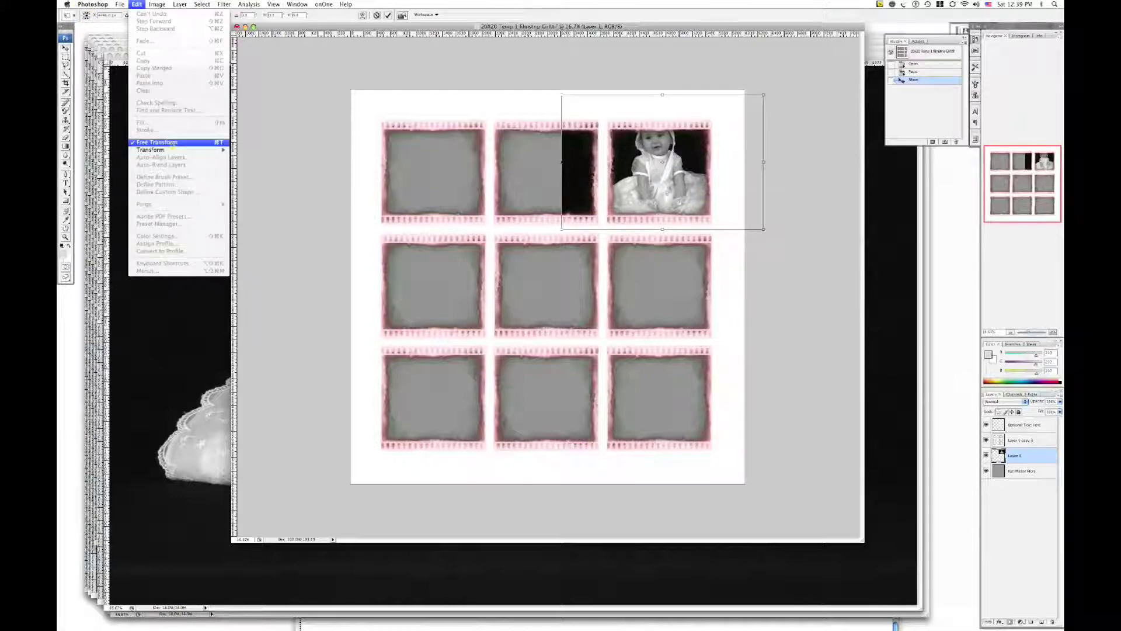
{"action": "left_click", "coordinate": [173, 143]}
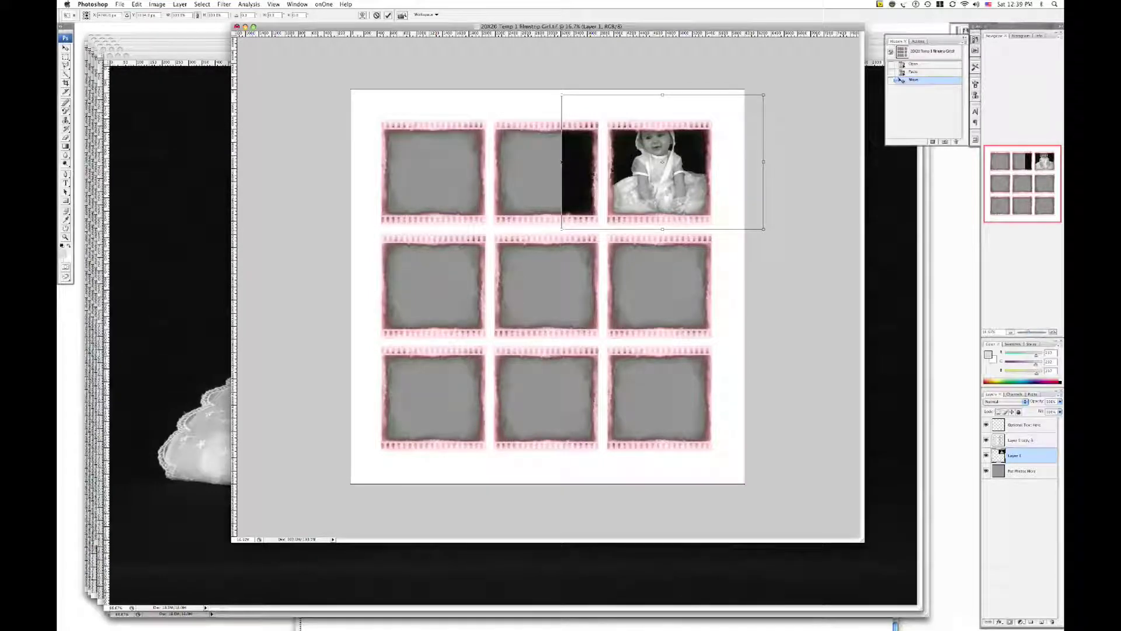
{"action": "left_click_drag", "start_coordinate": [562, 229], "coordinate": [609, 203]}
{"action": "key", "text": "Return"}
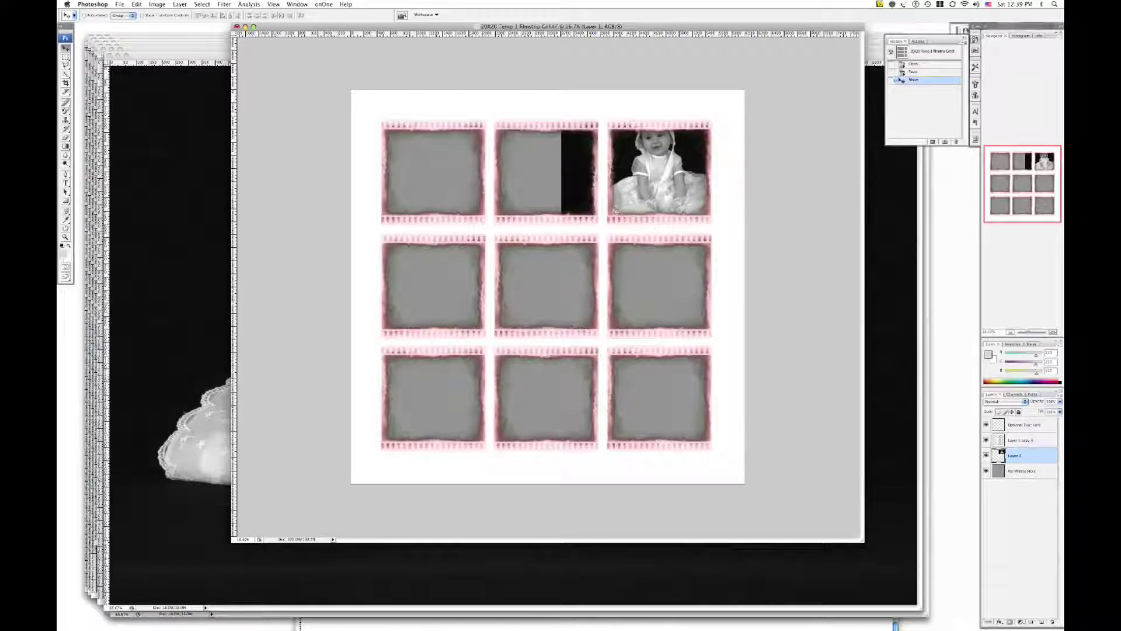
Scale the pasted photo down to fit the upper-right frame, center the baby in it, and rotate the photo slightly clockwise.
{"action": "key", "text": "super+t"}
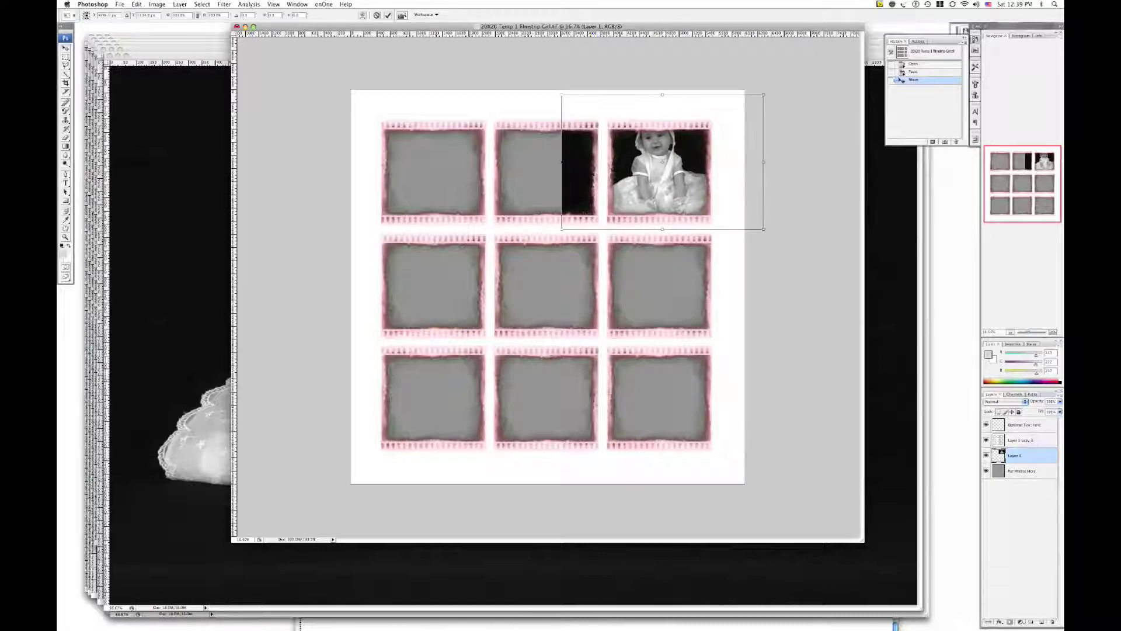
{"action": "left_click_drag", "start_coordinate": [562, 229], "coordinate": [579, 218]}
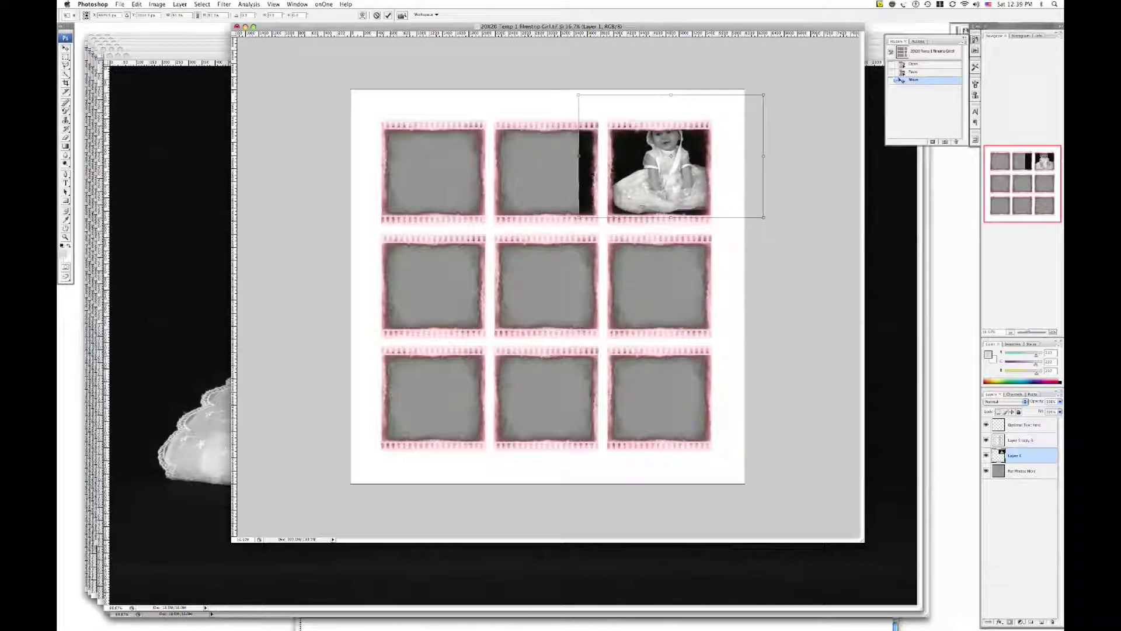
{"action": "left_click_drag", "start_coordinate": [764, 94], "coordinate": [712, 129]}
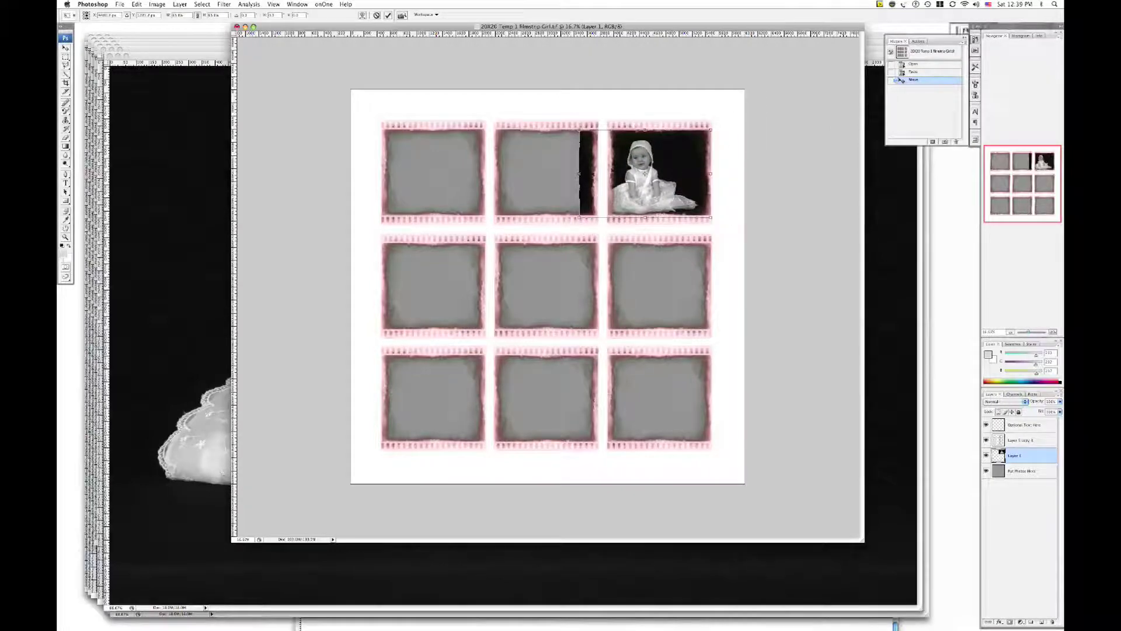
{"action": "left_click_drag", "start_coordinate": [651, 213], "coordinate": [664, 213]}
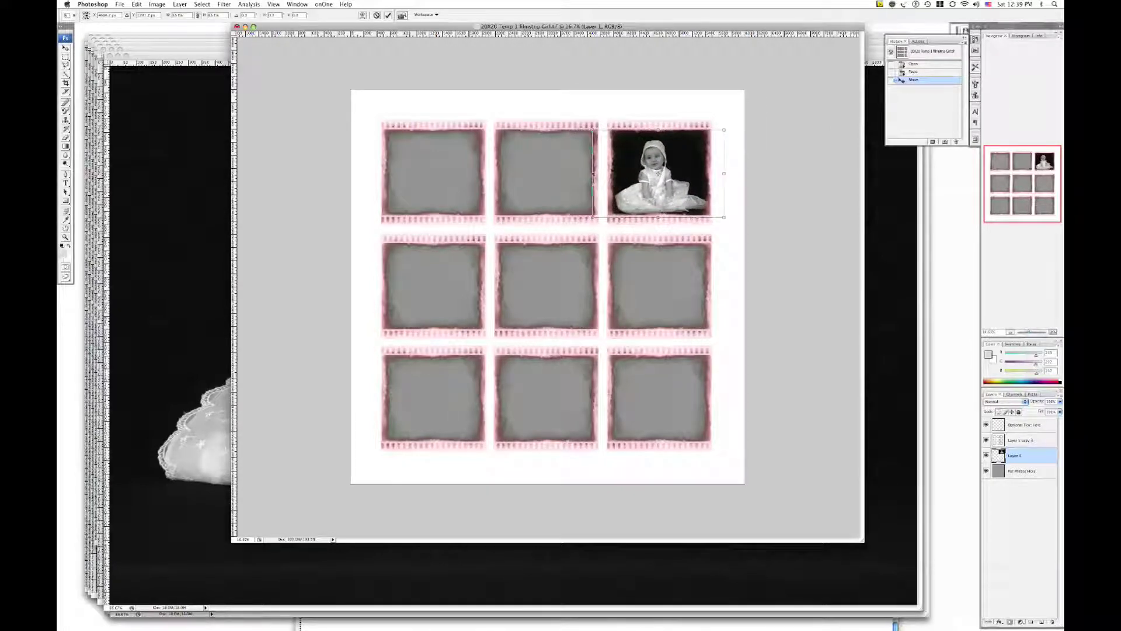
{"action": "left_click_drag", "start_coordinate": [593, 180], "coordinate": [592, 176]}
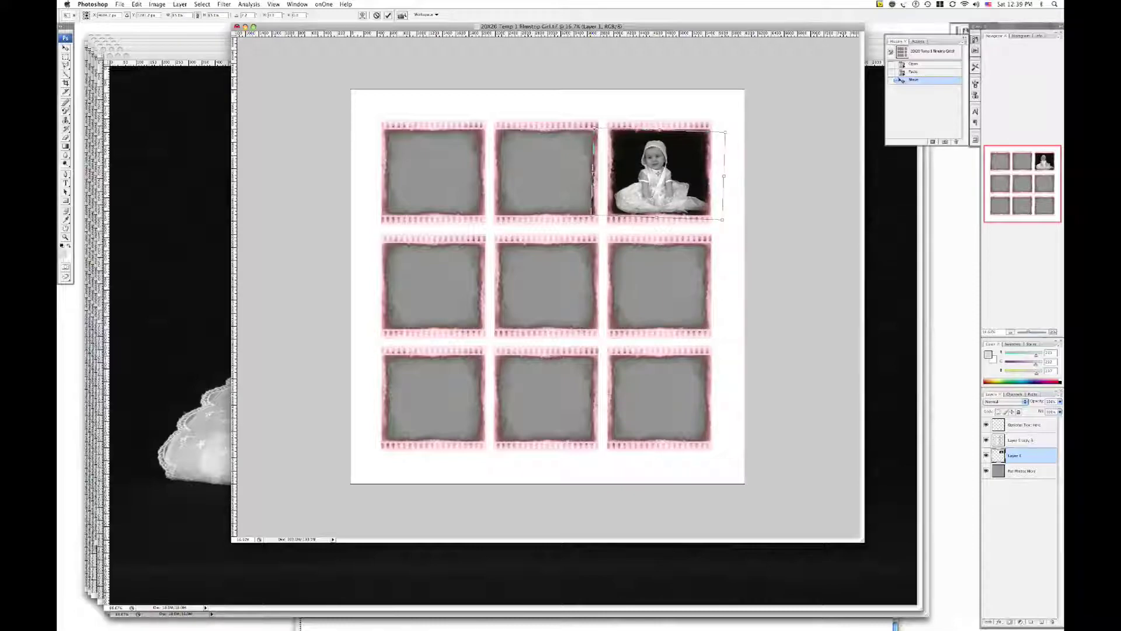
{"action": "key", "text": "Return"}
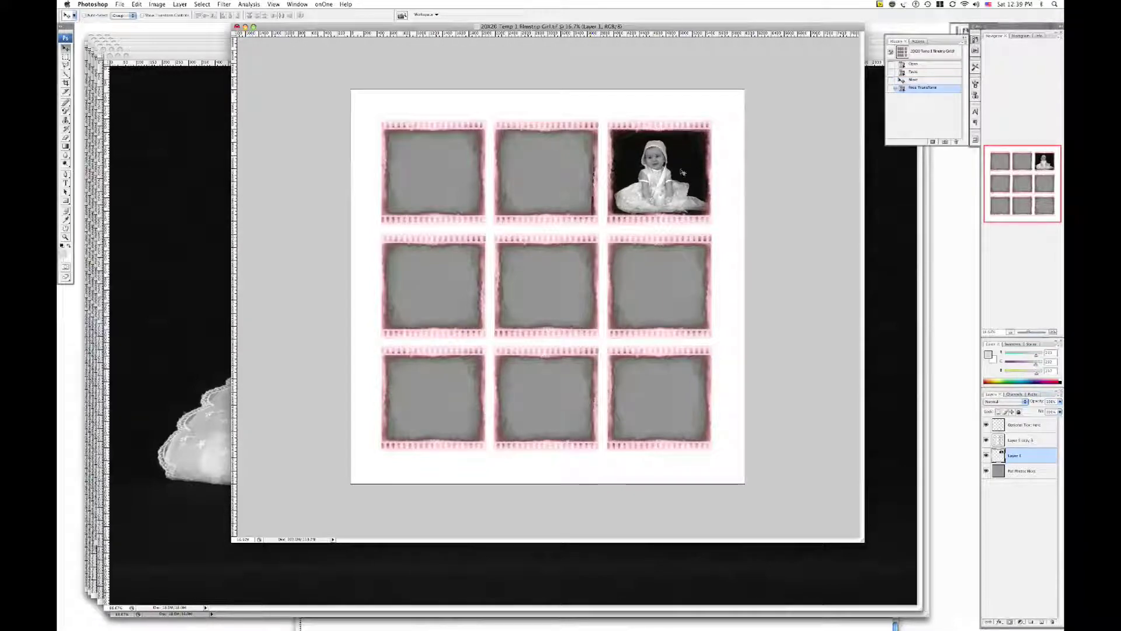
Nudge the photo slightly upward and enlarge it a little so it fills the upper-right frame.
{"action": "left_click_drag", "start_coordinate": [683, 174], "coordinate": [682, 170]}
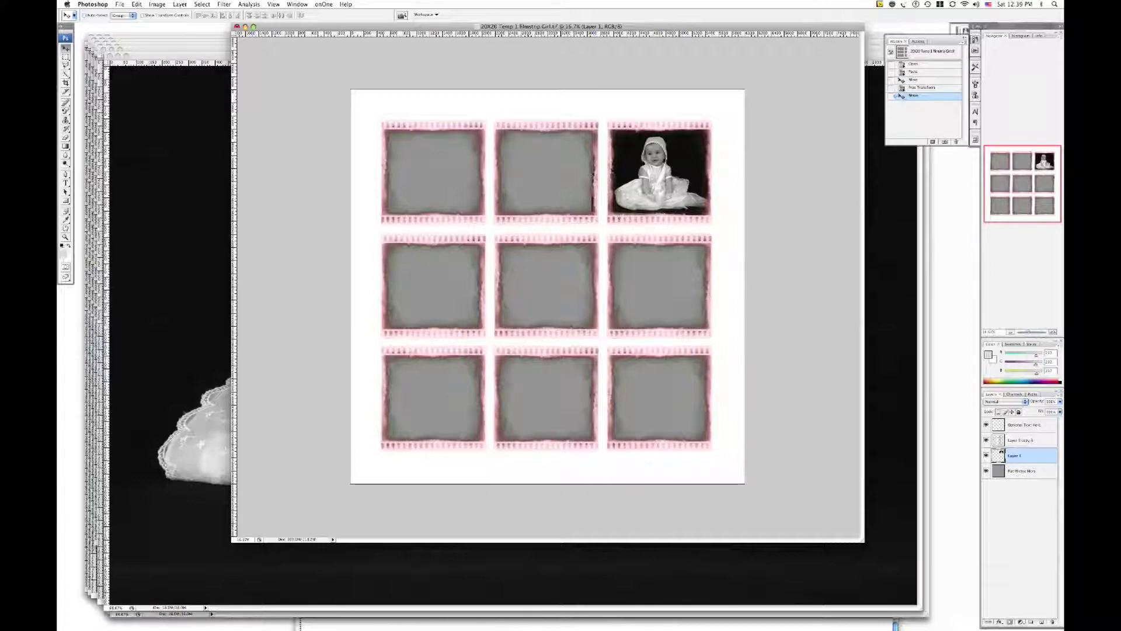
{"action": "key", "text": "super+t"}
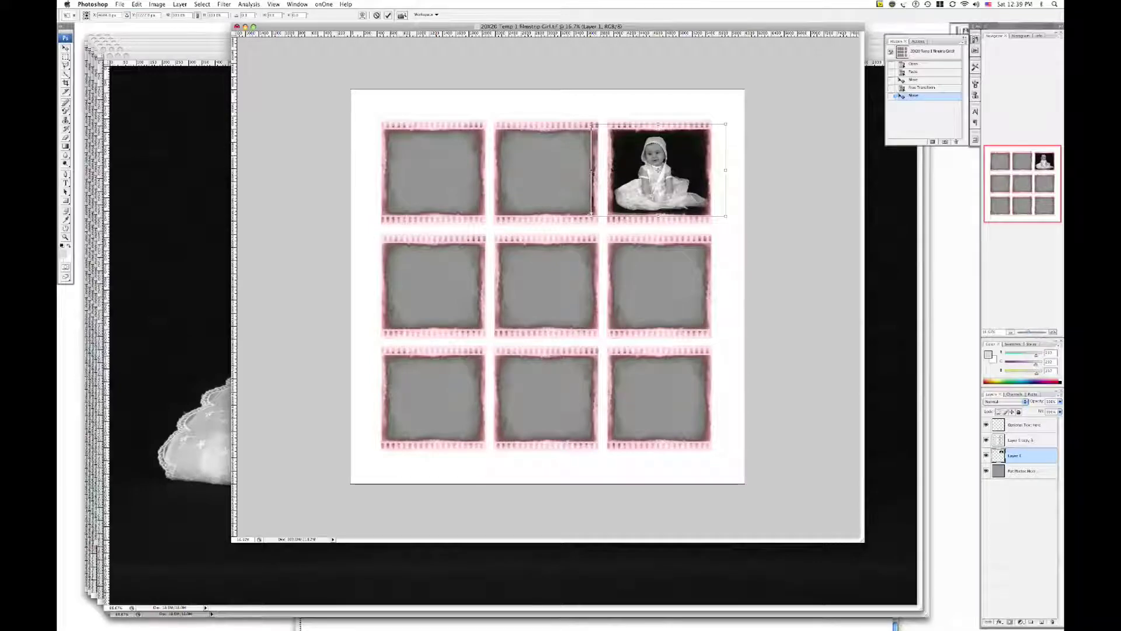
{"action": "left_click_drag", "start_coordinate": [592, 216], "coordinate": [585, 220]}
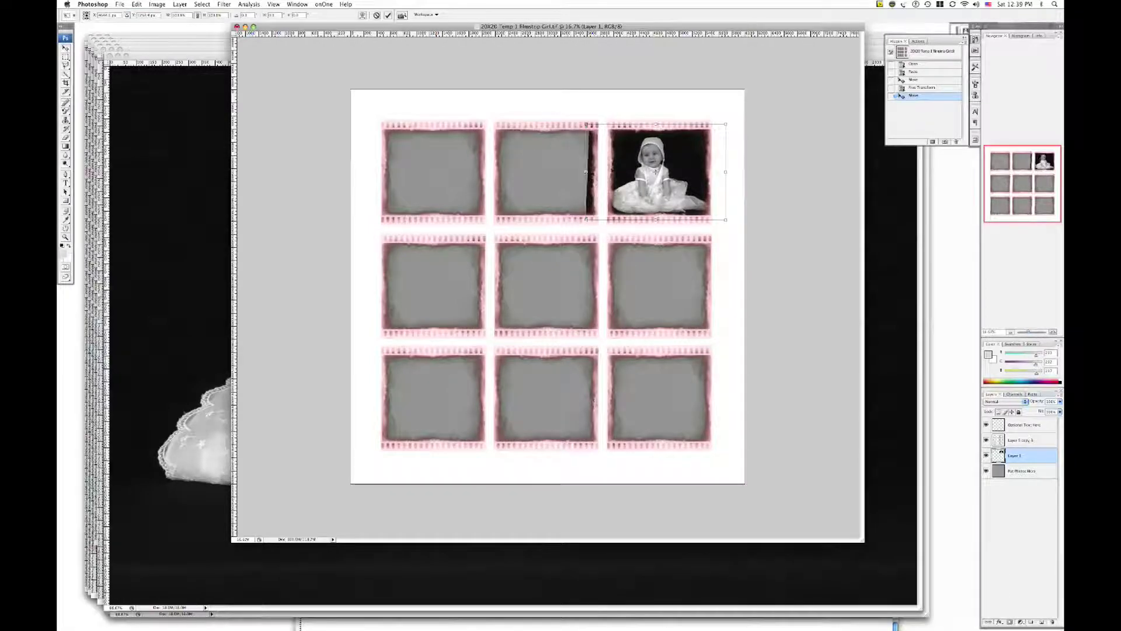
{"action": "key", "text": "Return"}
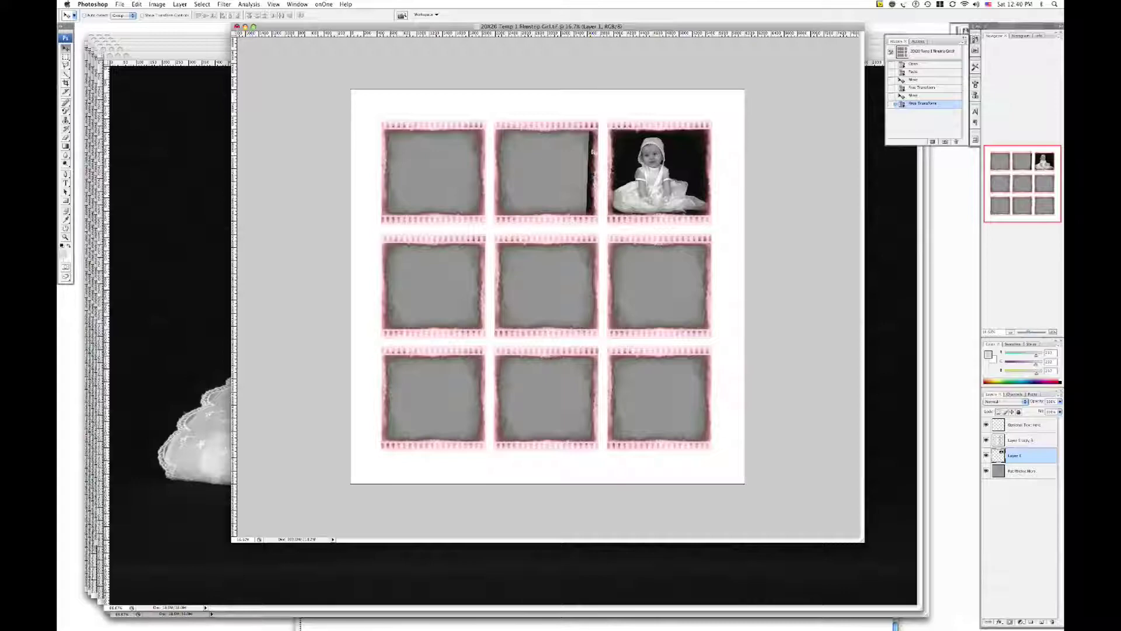
Trim the pasted photo around the upper-right frame by marquee-selecting just outside the frame, inverting the selection, deleting the excess and deselecting.
{"action": "key", "text": "m"}
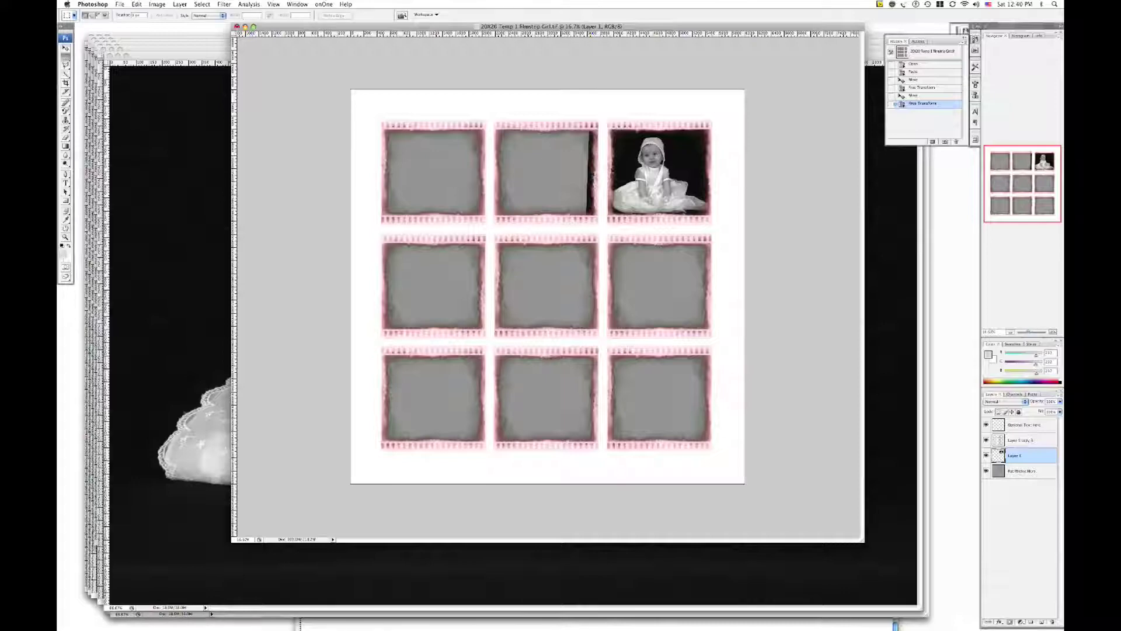
{"action": "left_click", "coordinate": [66, 57]}
{"action": "left_click", "coordinate": [111, 56]}
{"action": "left_click_drag", "start_coordinate": [716, 206], "coordinate": [723, 231]}
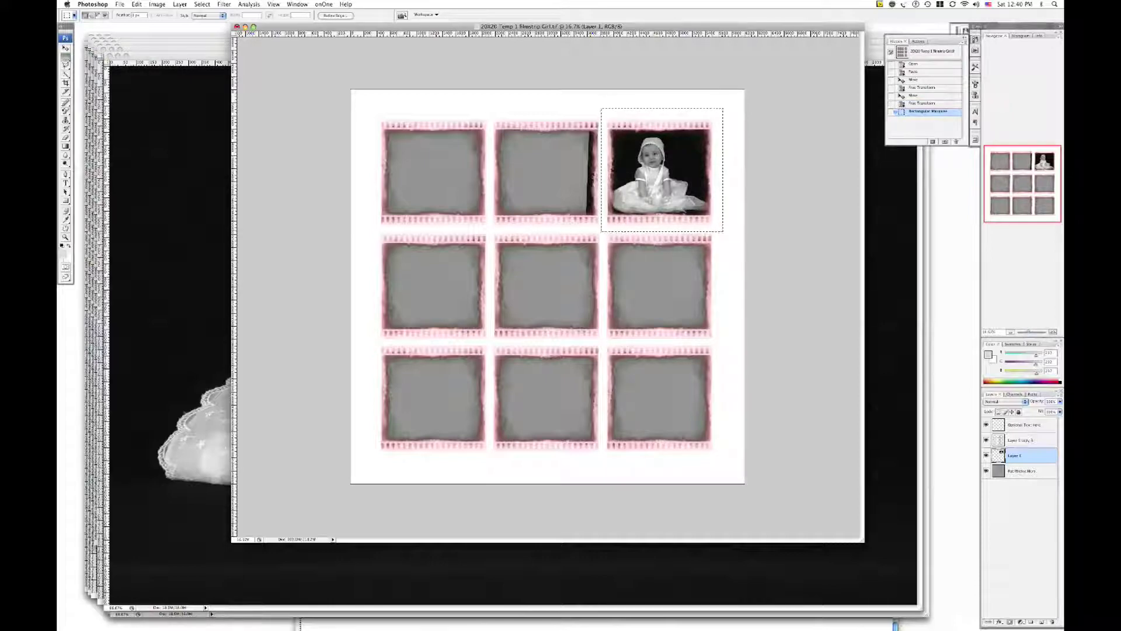
{"action": "key", "text": "super+shift+i"}
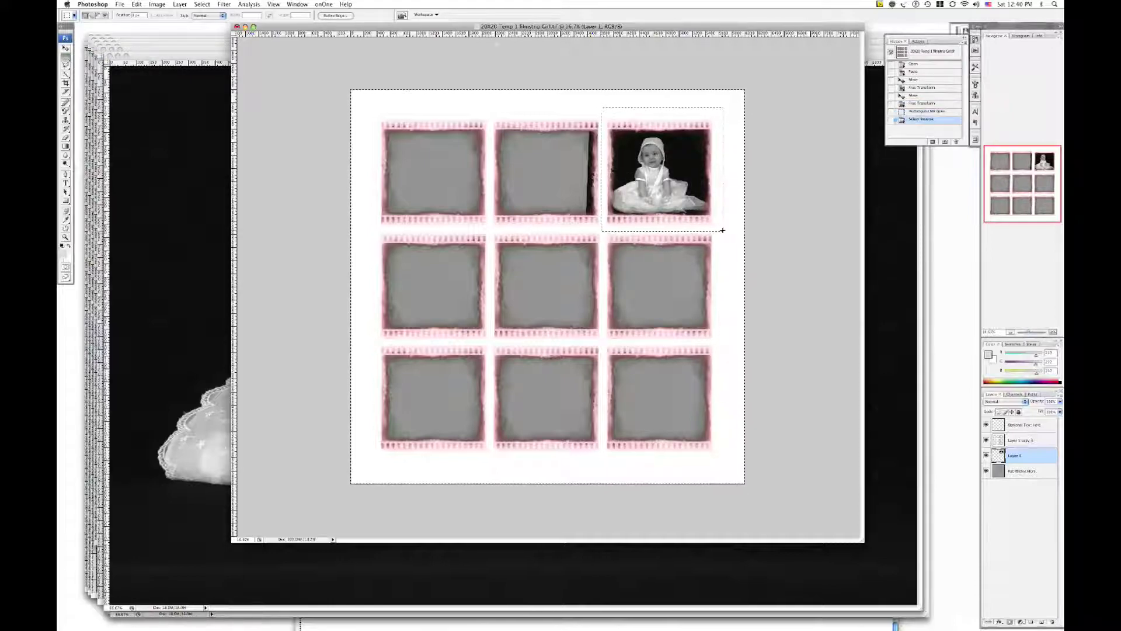
{"action": "left_click", "coordinate": [153, 4]}
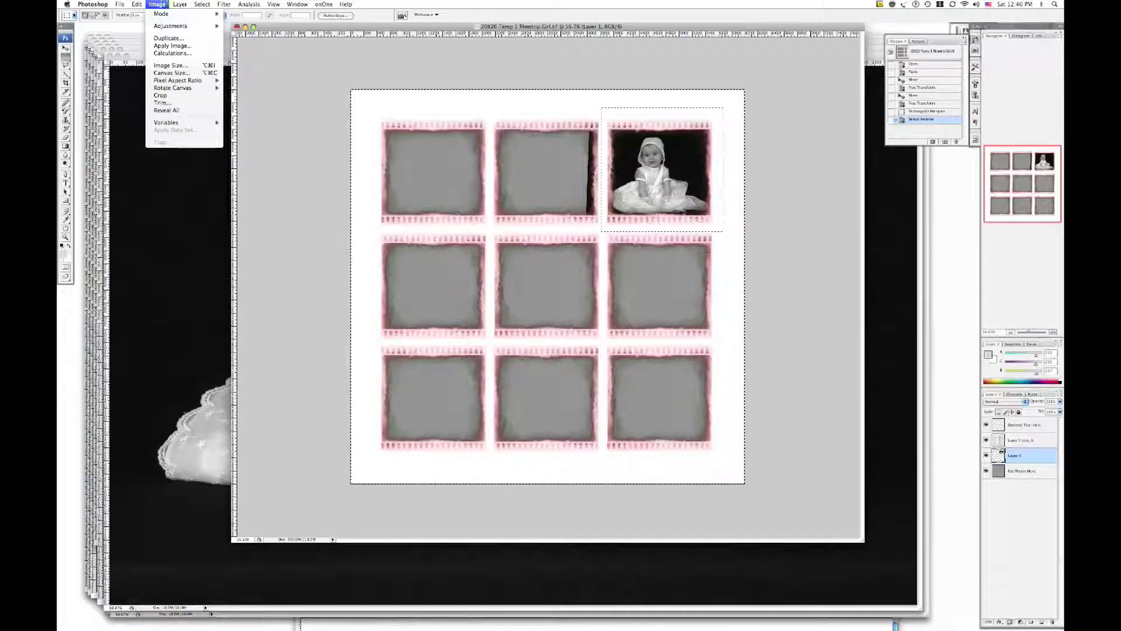
{"action": "mouse_move", "coordinate": [180, 5]}
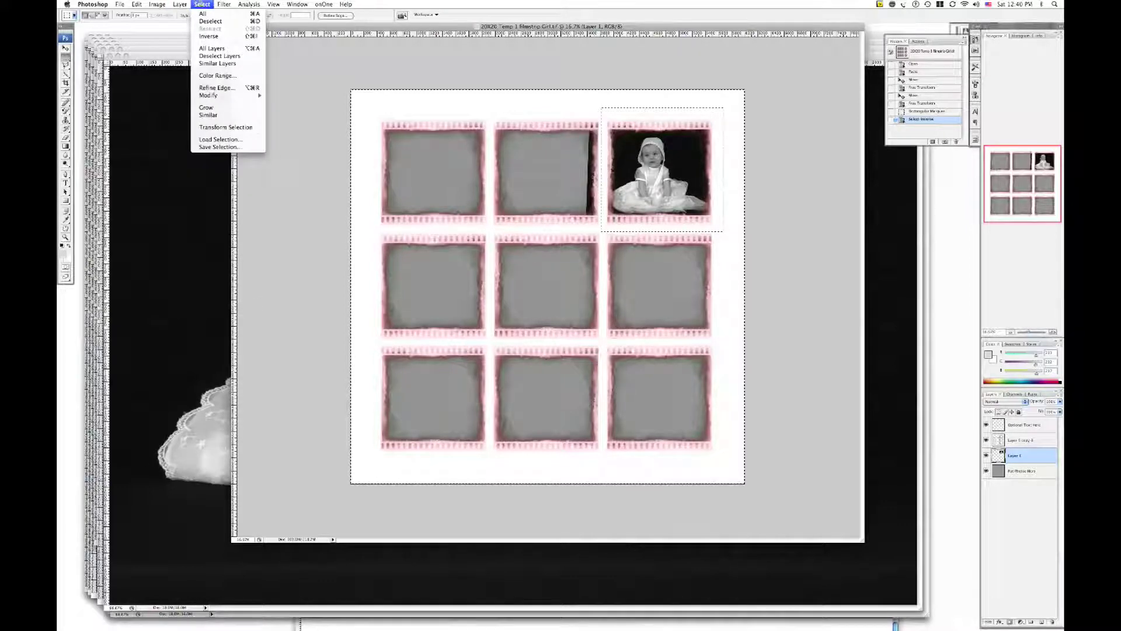
{"action": "left_click", "coordinate": [209, 37]}
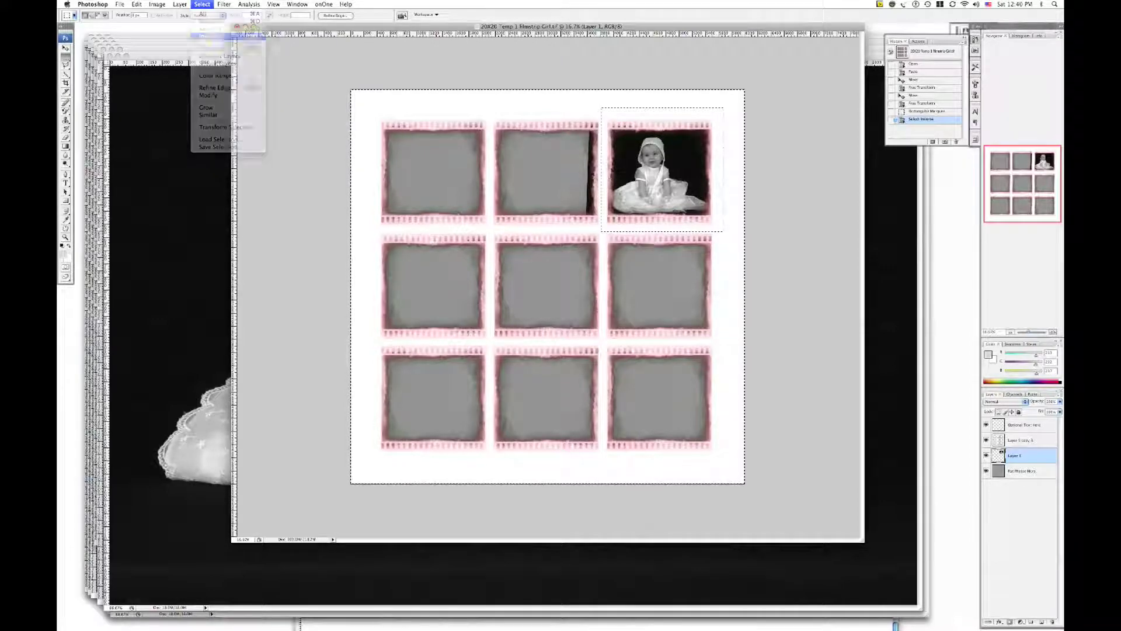
{"action": "left_click", "coordinate": [203, 4]}
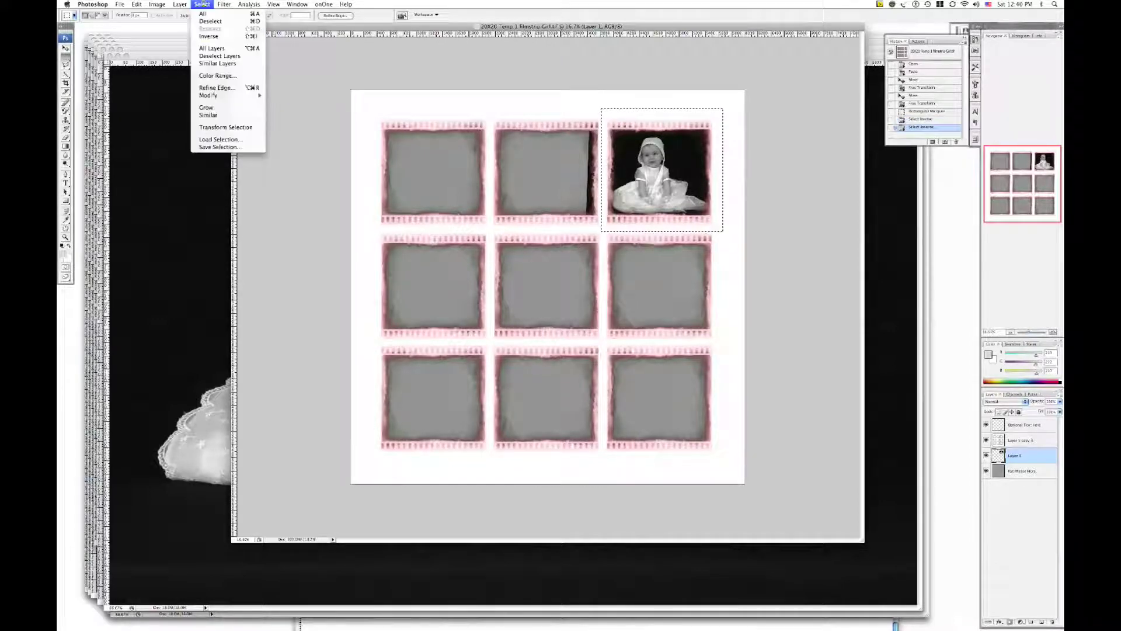
{"action": "left_click", "coordinate": [209, 36]}
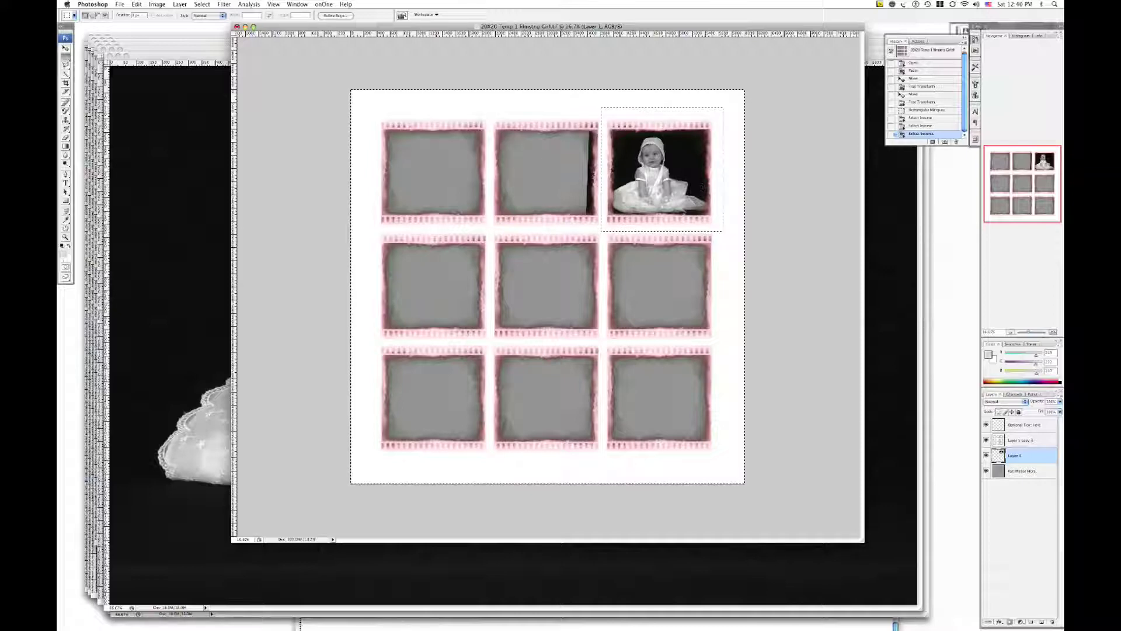
{"action": "key", "text": "Delete"}
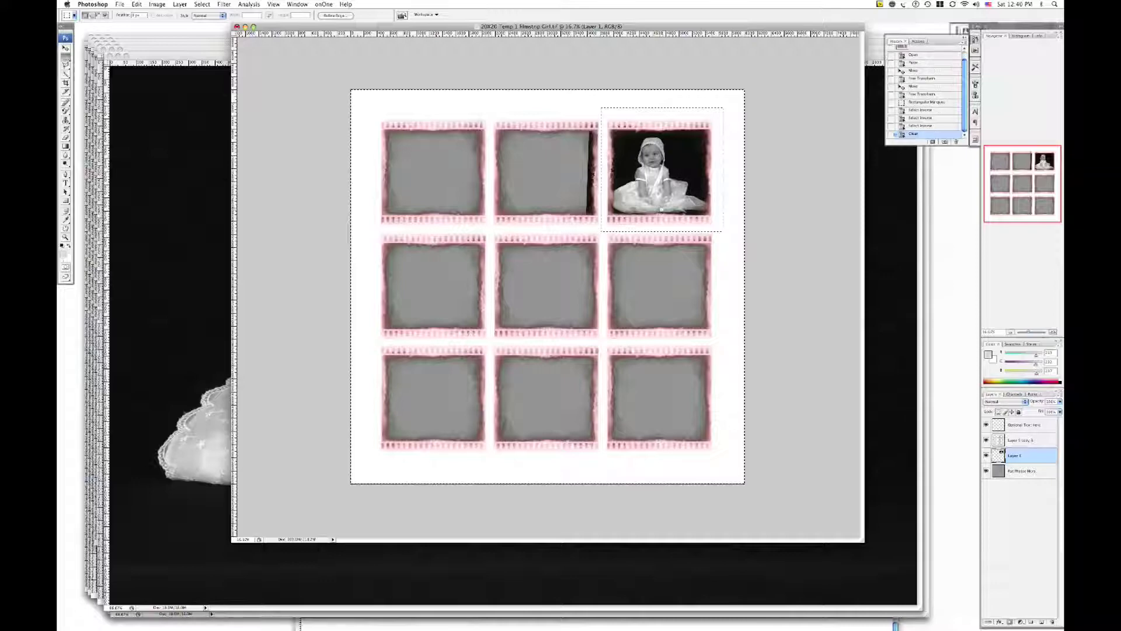
{"action": "key", "text": "Delete"}
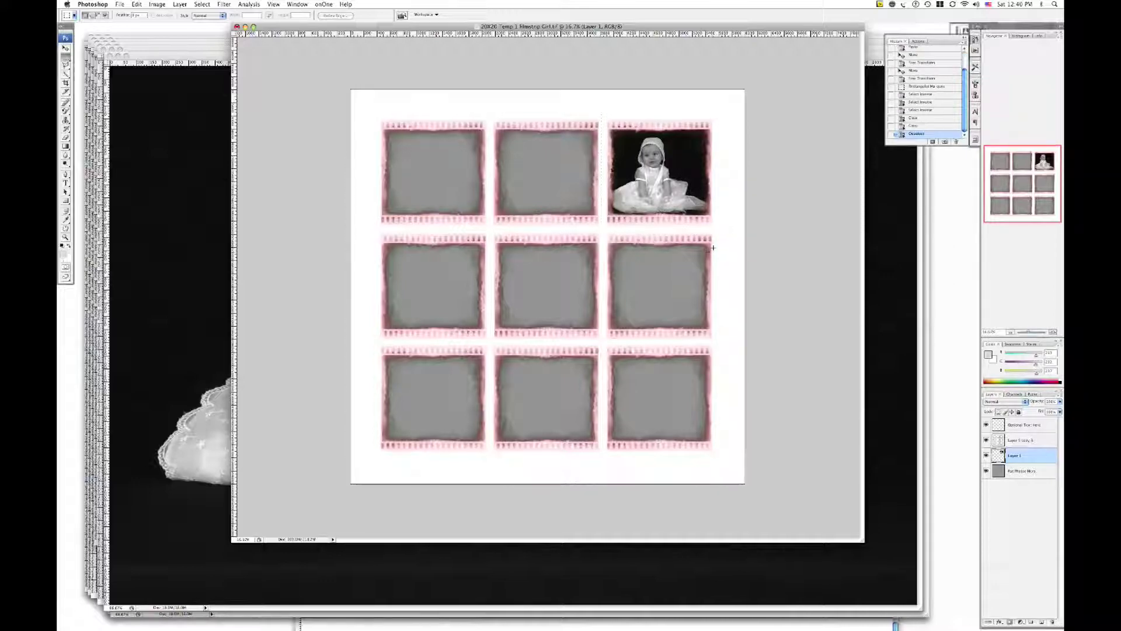
Copy the entire photo of the seated baby looking sideways with one hand raised, and close that photo.
{"action": "key", "text": "F9"}
{"action": "left_click", "coordinate": [677, 119]}
{"action": "key", "text": "F9"}
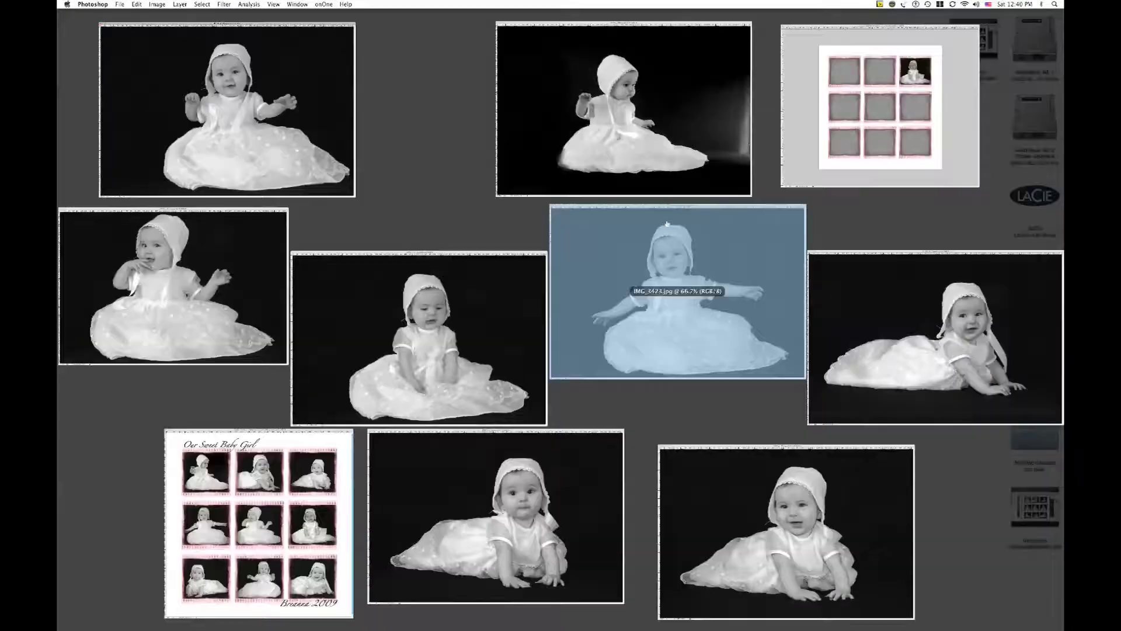
{"action": "left_click", "coordinate": [624, 181]}
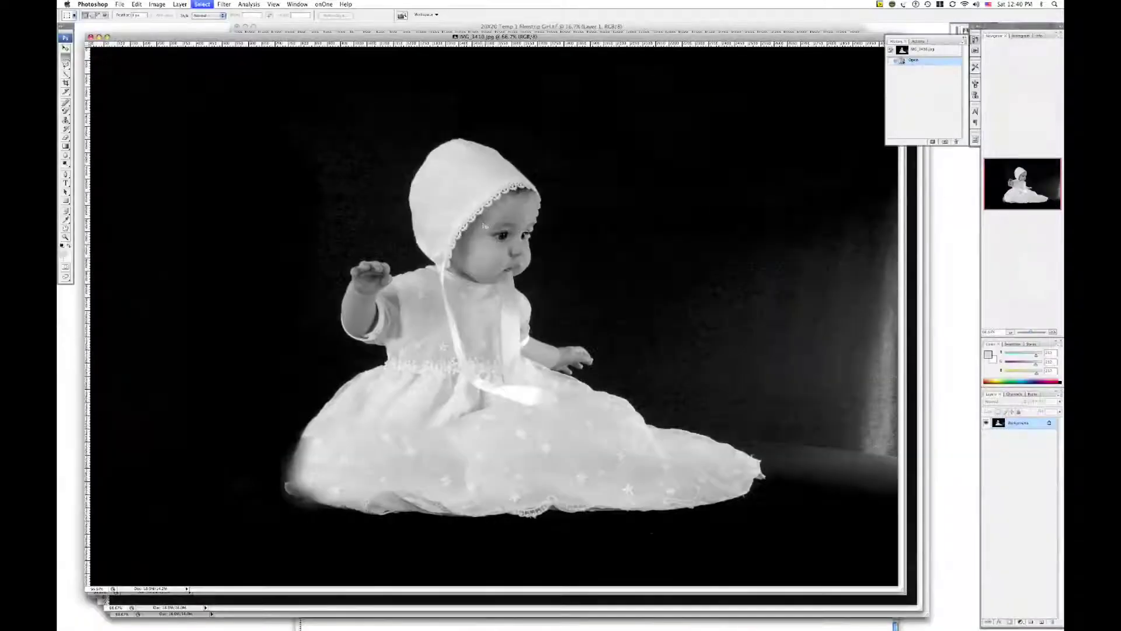
{"action": "key", "text": "super+a"}
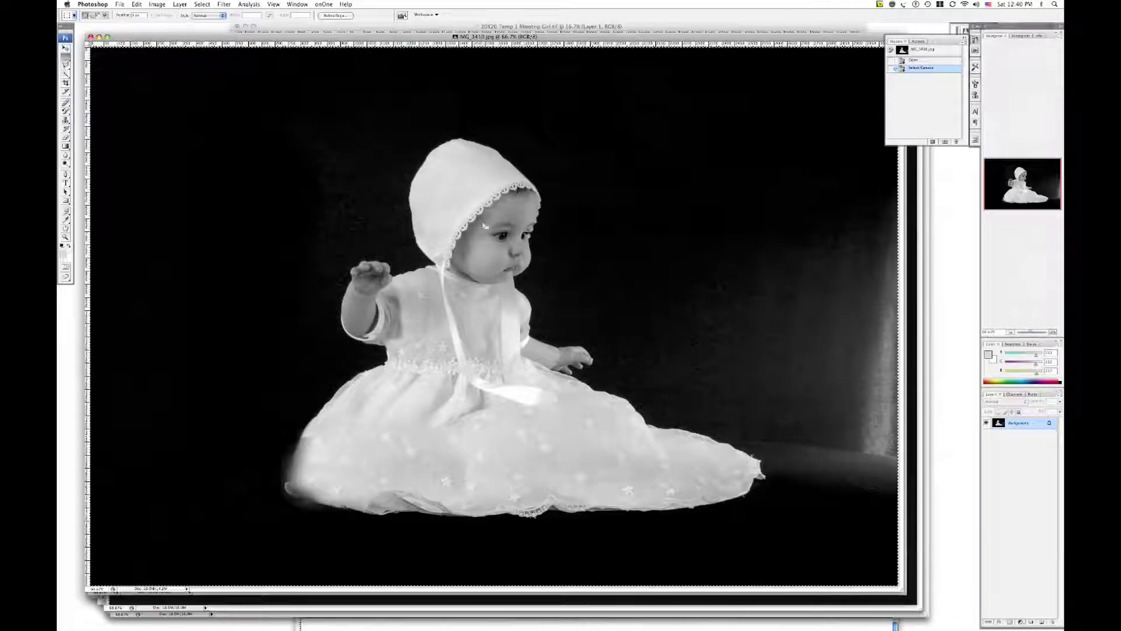
{"action": "key", "text": "super+w"}
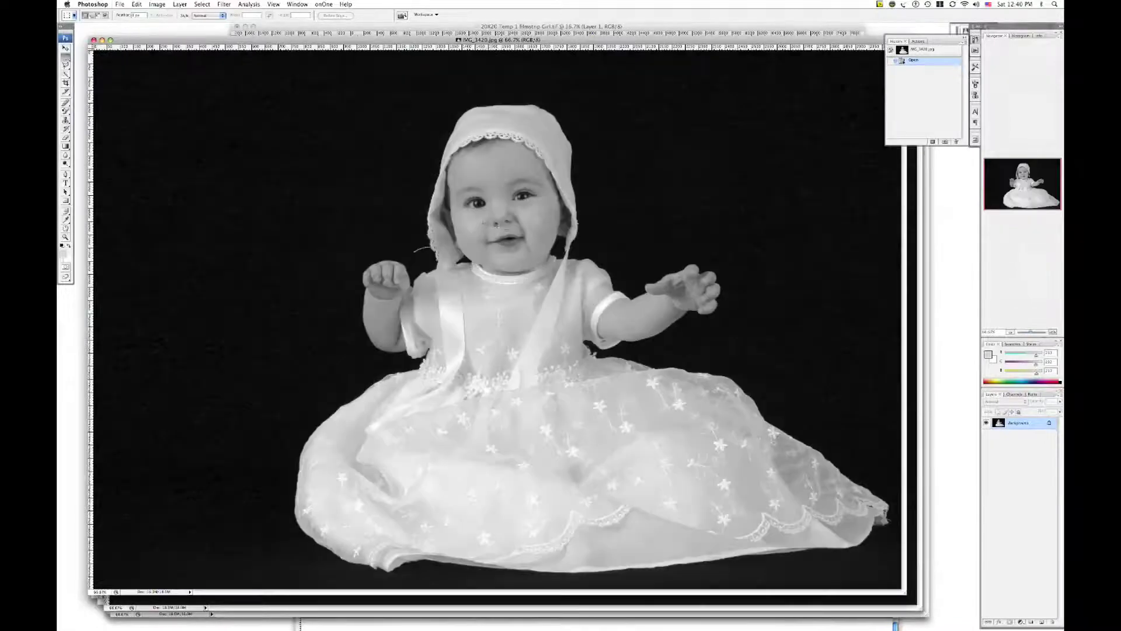
Paste the copied sideways-looking baby photo into the filmstrip template and move it over the upper-left frame.
{"action": "key", "text": "F9"}
{"action": "left_click", "coordinate": [918, 116]}
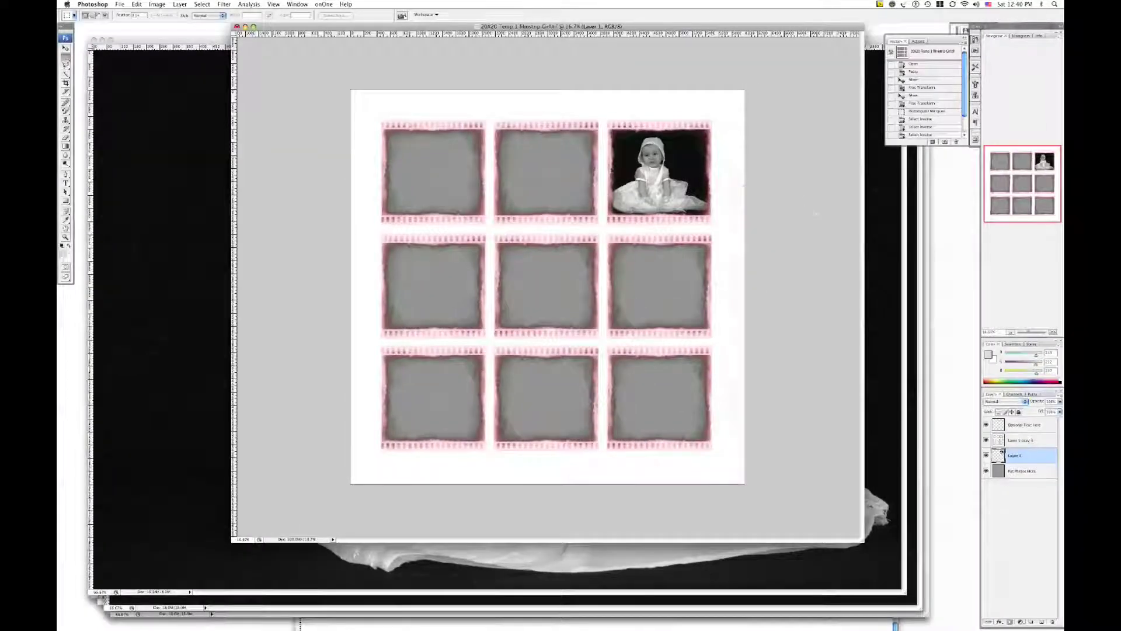
{"action": "key", "text": "super+v"}
{"action": "key", "text": "v"}
{"action": "left_click_drag", "start_coordinate": [634, 239], "coordinate": [513, 125]}
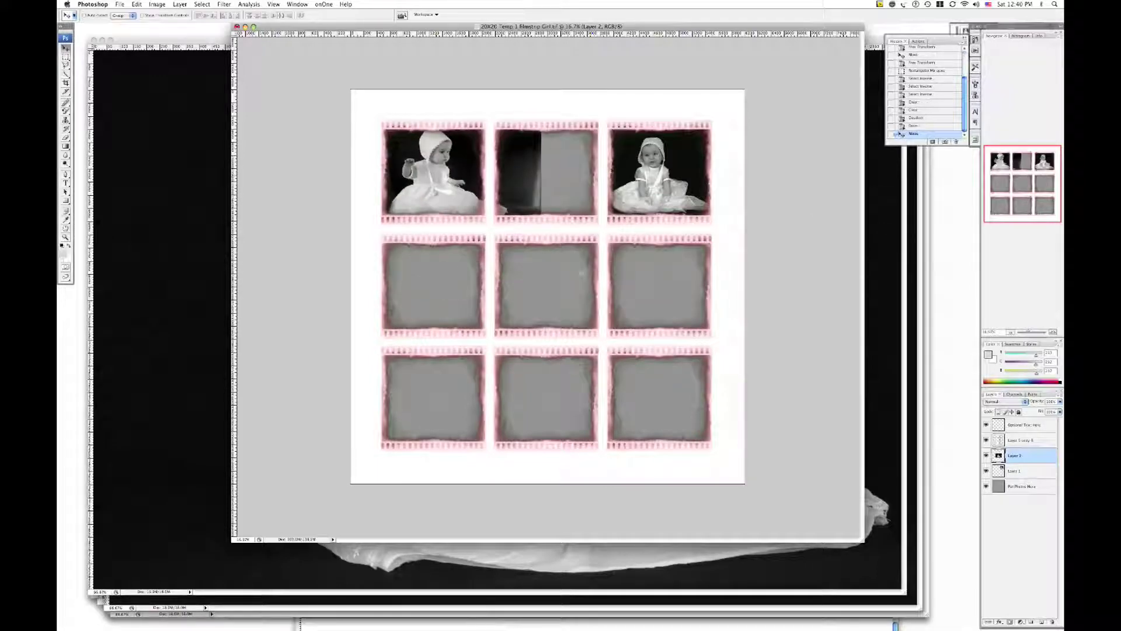
Scale the pasted photo down to fit the upper-left frame and center the baby in it.
{"action": "key", "text": "super+t"}
{"action": "left_click_drag", "start_coordinate": [538, 238], "coordinate": [479, 199]}
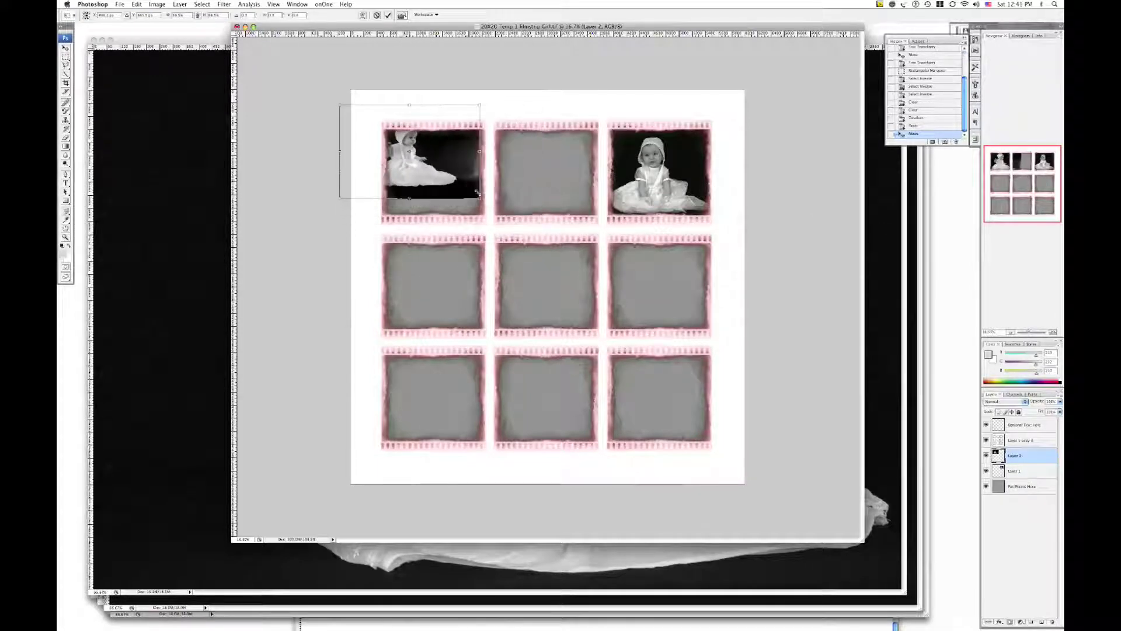
{"action": "mouse_move", "coordinate": [451, 161]}
{"action": "left_mouse_down"}
{"action": "mouse_move", "coordinate": [475, 181]}
{"action": "mouse_move", "coordinate": [464, 177]}
{"action": "left_mouse_up"}
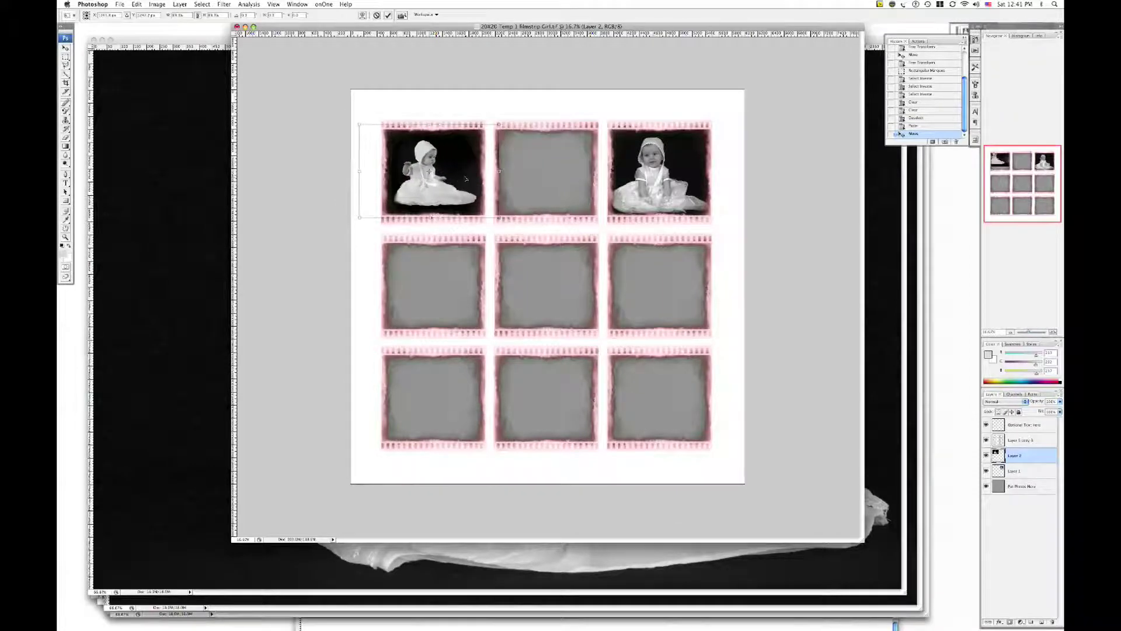
{"action": "key", "text": "Return"}
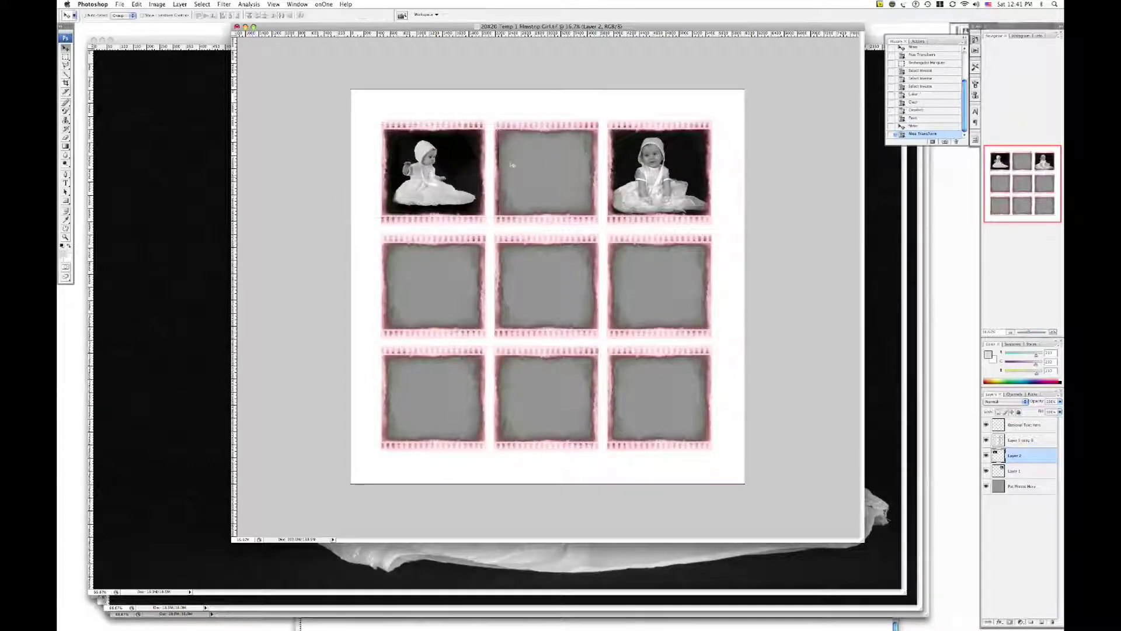
Trim the photo around the upper-left frame by marquee-selecting just outside the frame, inverting the selection, deleting the excess and deselecting.
{"action": "key", "text": "m"}
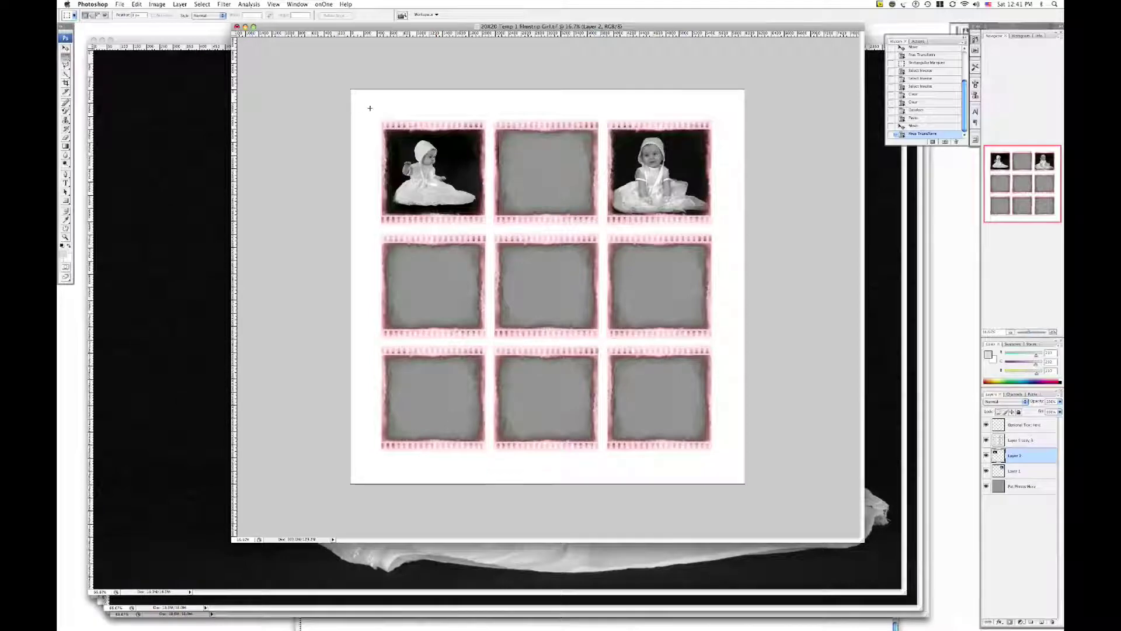
{"action": "left_click_drag", "start_coordinate": [371, 110], "coordinate": [490, 228]}
{"action": "key", "text": "super+shift+i"}
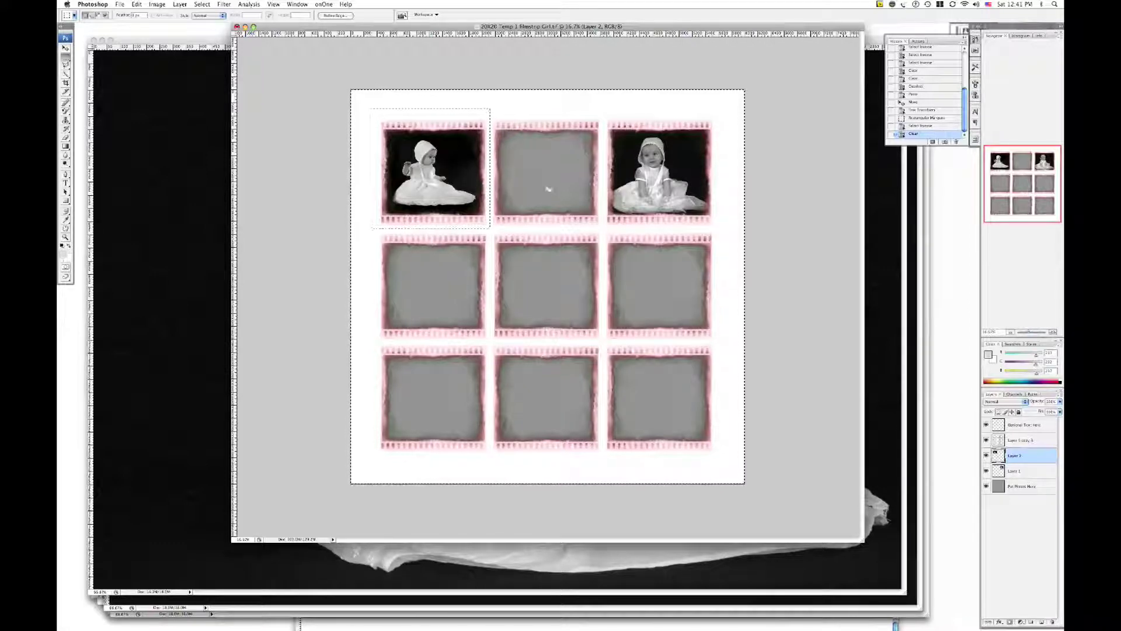
{"action": "key", "text": "Delete"}
{"action": "key", "text": "super+d"}
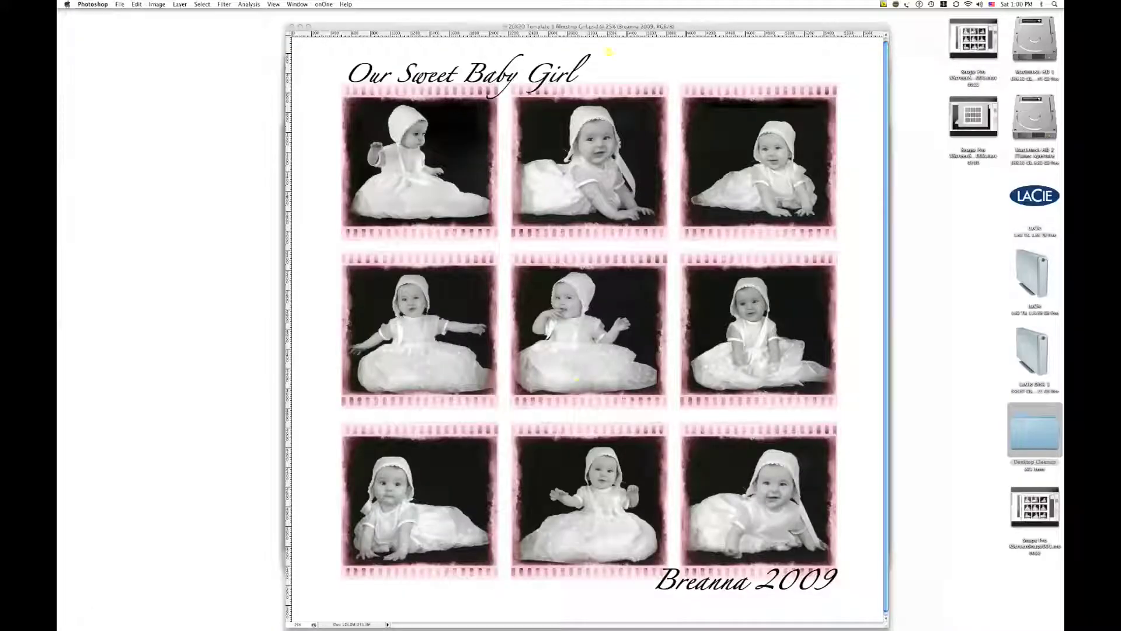
Show the panels in the finished nine-photo collage and hide its name-and-year text layer and "Our Sweet Baby Girl" text layer.
{"action": "key", "text": "Tab"}
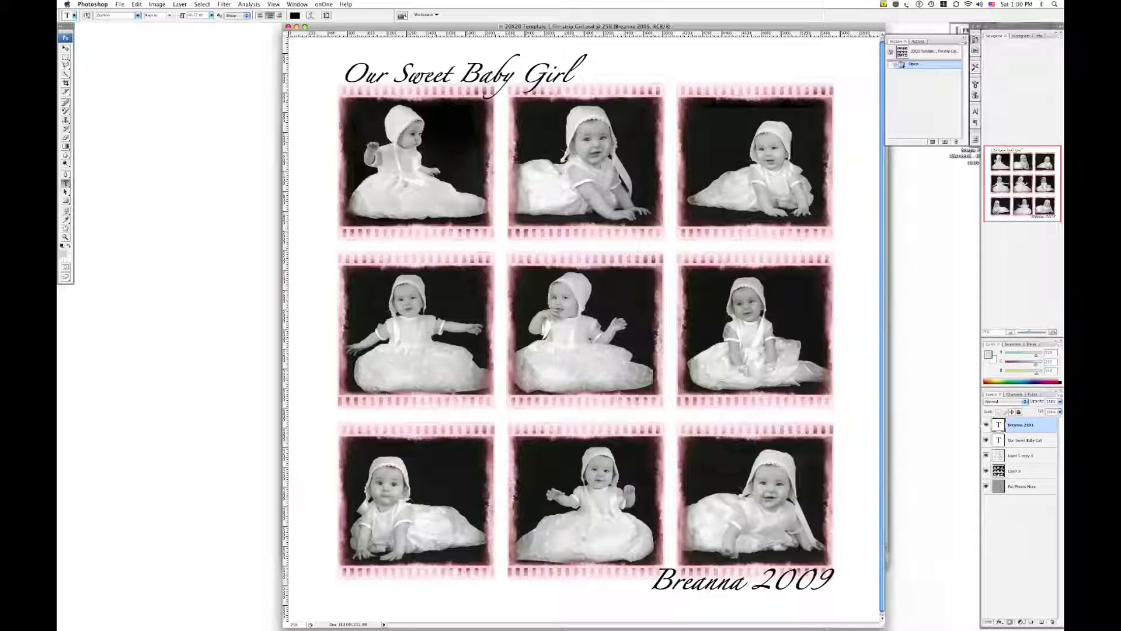
{"action": "left_click", "coordinate": [987, 425]}
{"action": "left_click", "coordinate": [987, 425]}
{"action": "left_click", "coordinate": [986, 424]}
{"action": "left_click", "coordinate": [987, 440]}
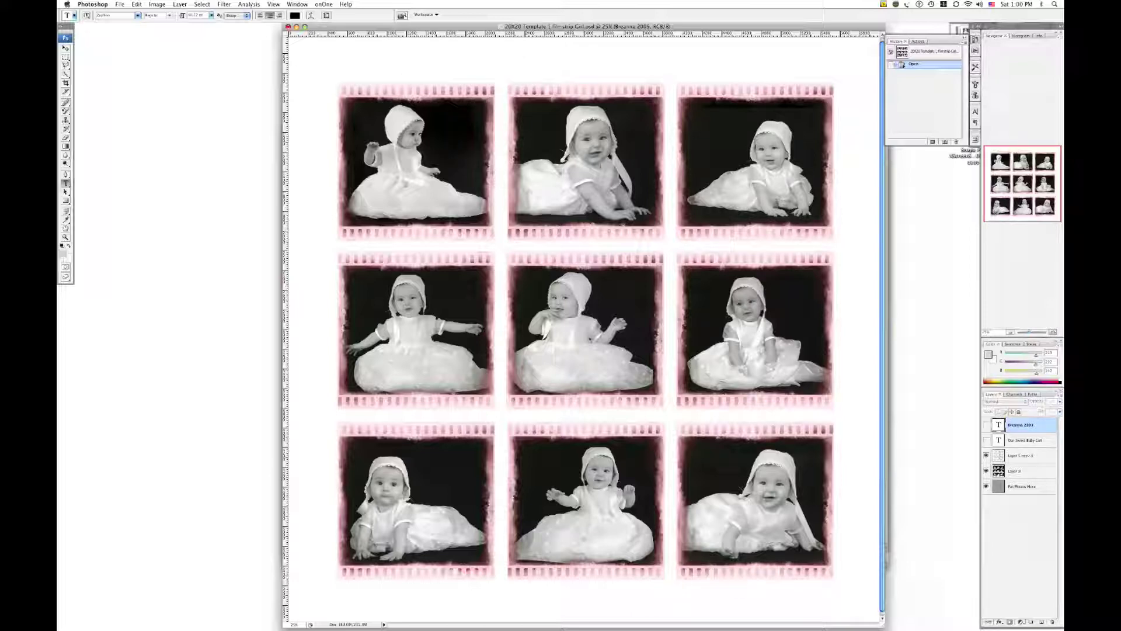
Add a new layer on top and enter the title text "Sweet Baby Girl" above the top-middle frame.
{"action": "left_click", "coordinate": [1041, 622]}
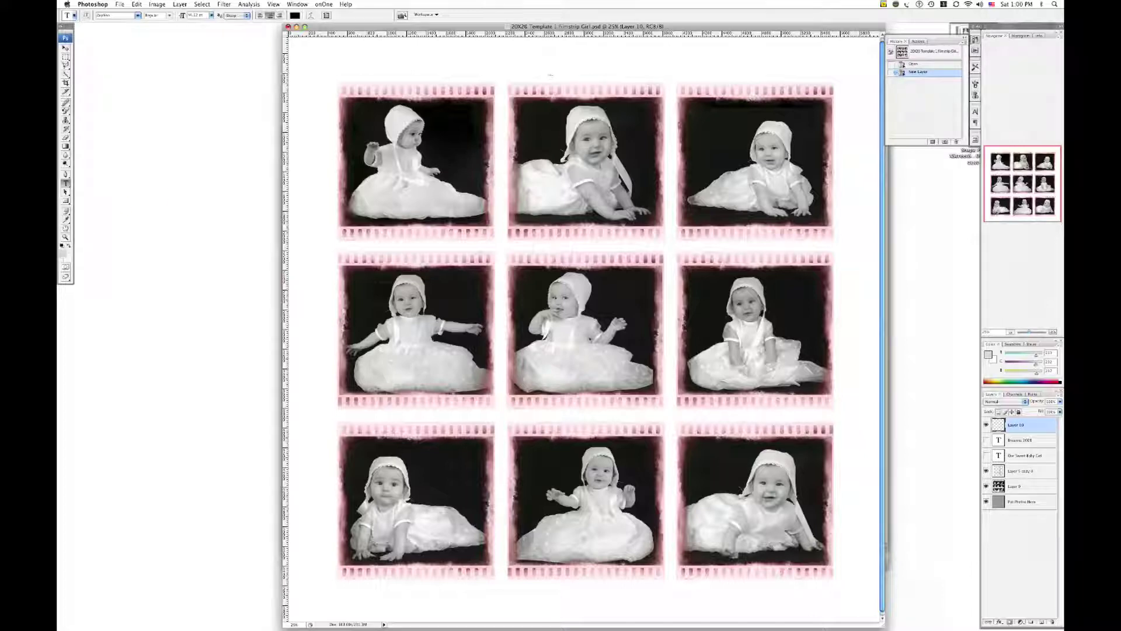
{"action": "left_click", "coordinate": [588, 76]}
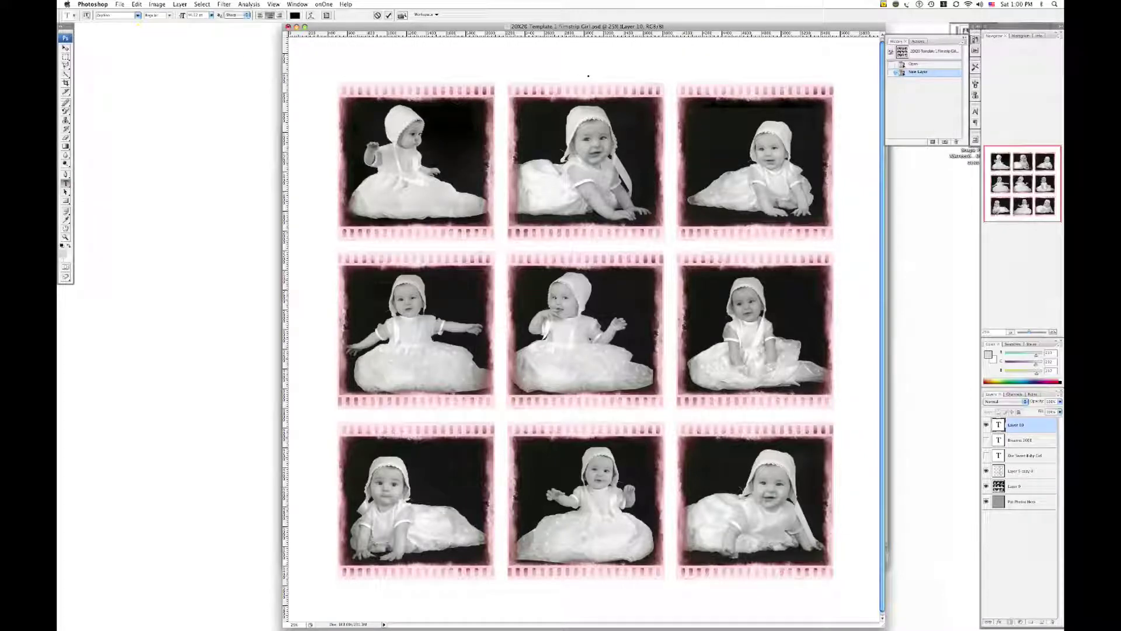
{"action": "type", "text": "Sweet"}
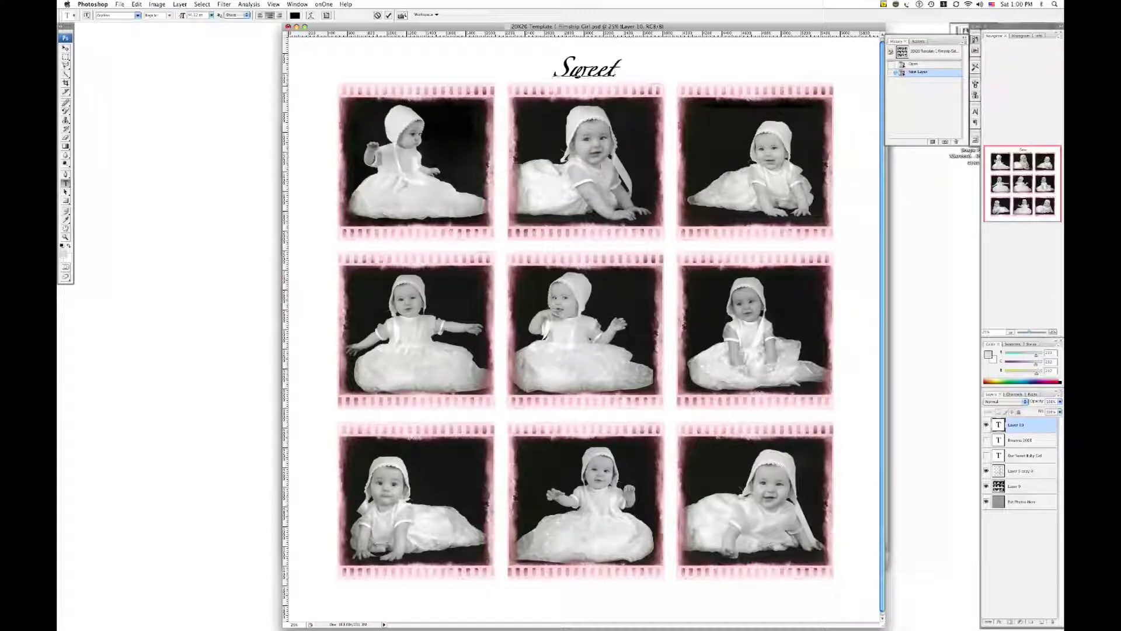
{"action": "type", "text": " Baby Girl"}
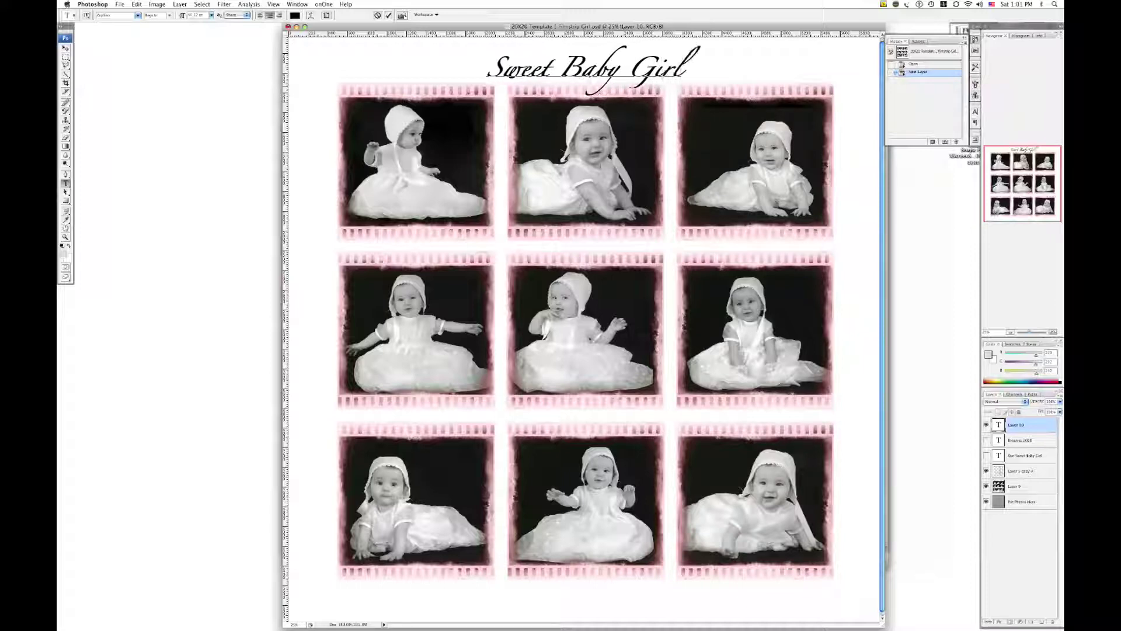
{"action": "key", "text": "KP_Enter"}
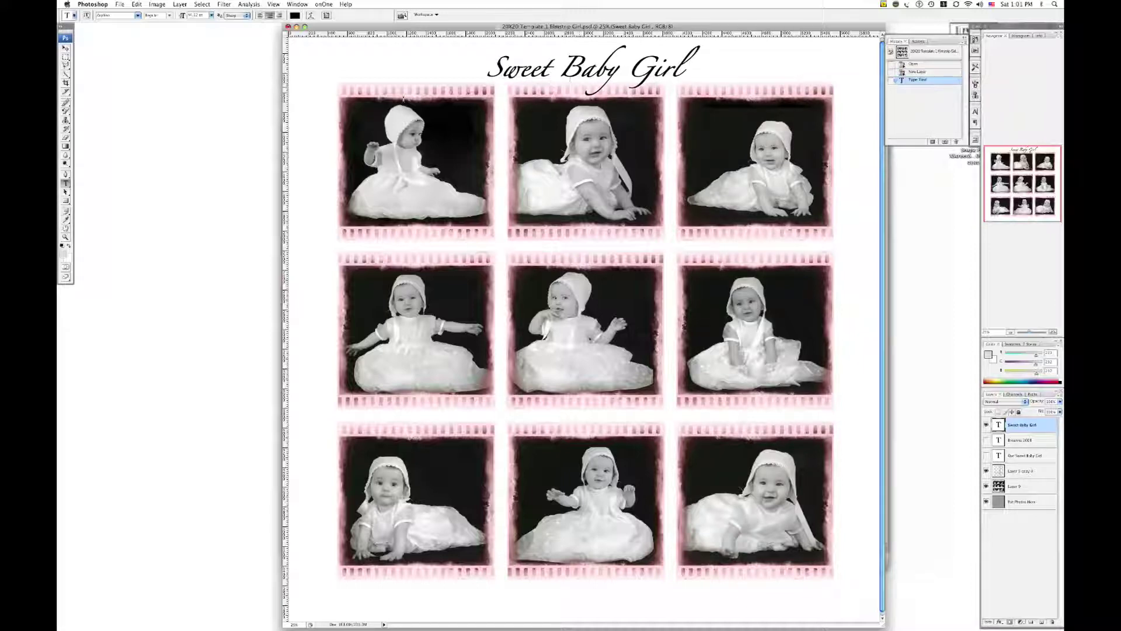
Move the "Sweet Baby Girl" title to the collage's upper-left corner, its start near the left edge of the upper-left frame.
{"action": "key", "text": "v"}
{"action": "left_click_drag", "start_coordinate": [584, 70], "coordinate": [434, 72]}
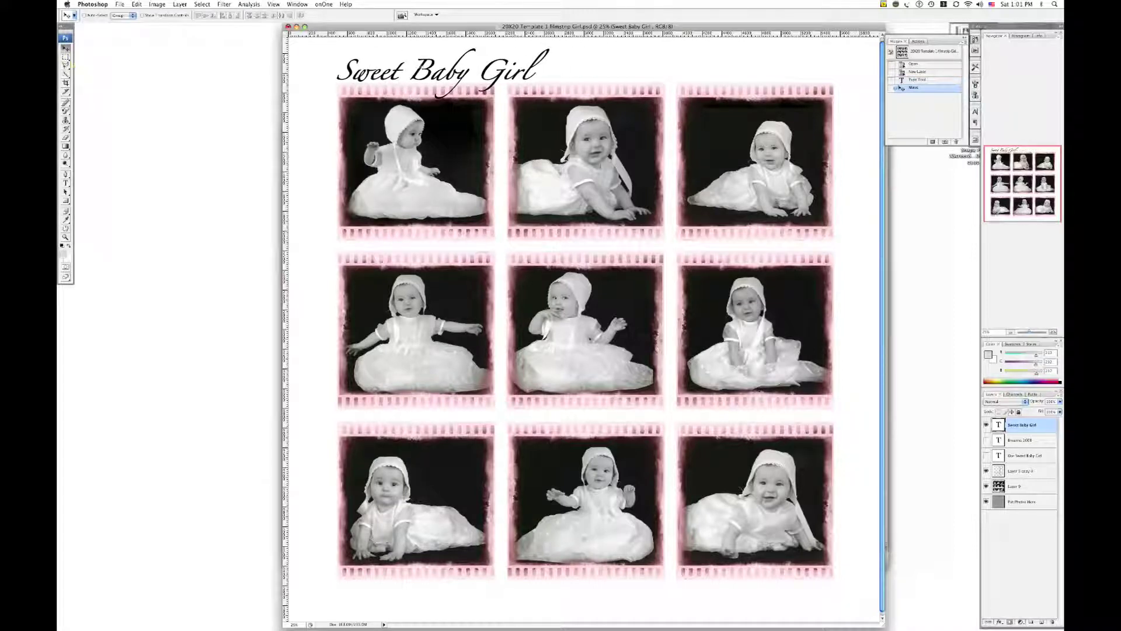
{"action": "left_click_drag", "start_coordinate": [433, 72], "coordinate": [428, 71]}
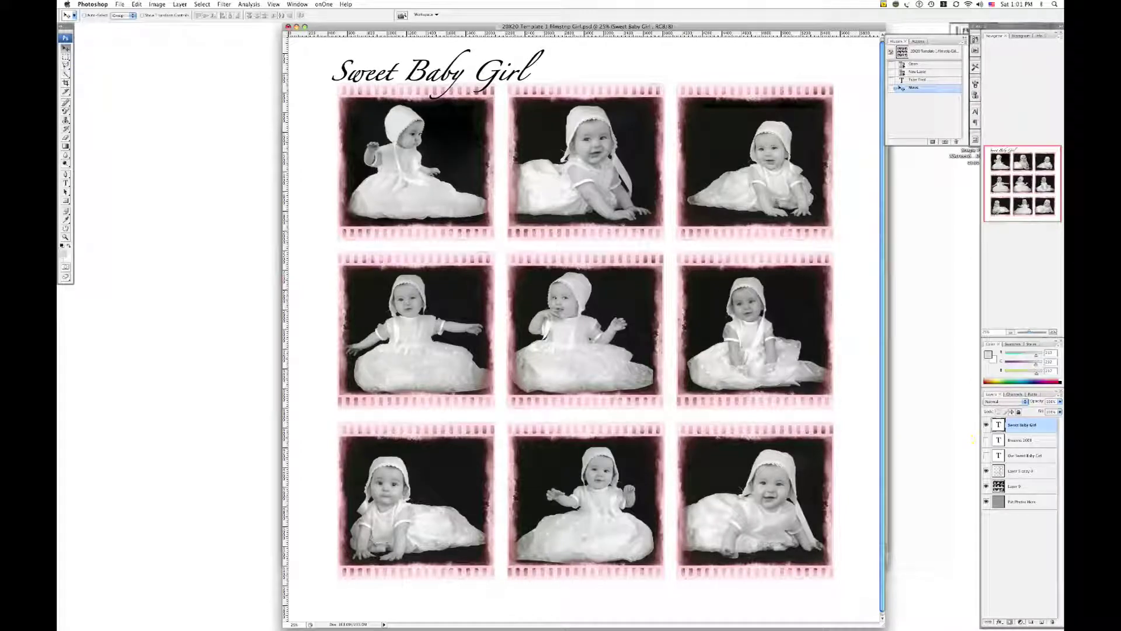
Select the whole "Sweet Baby Girl" title text for editing, show its transform box, and commit the text.
{"action": "double_click", "coordinate": [999, 424]}
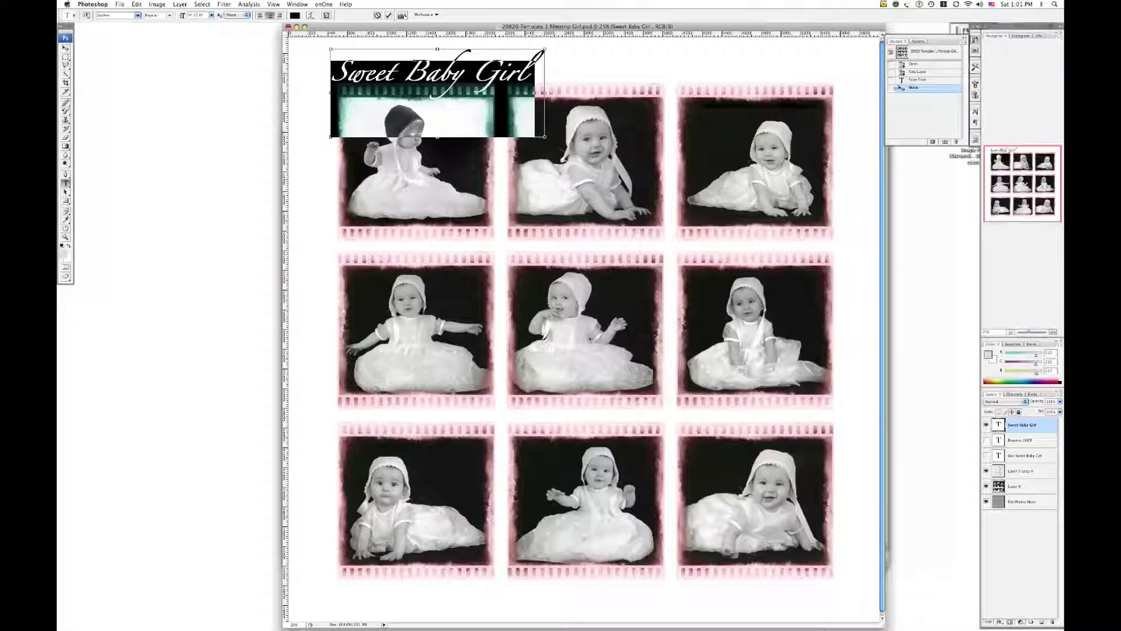
{"action": "key", "text": "Escape"}
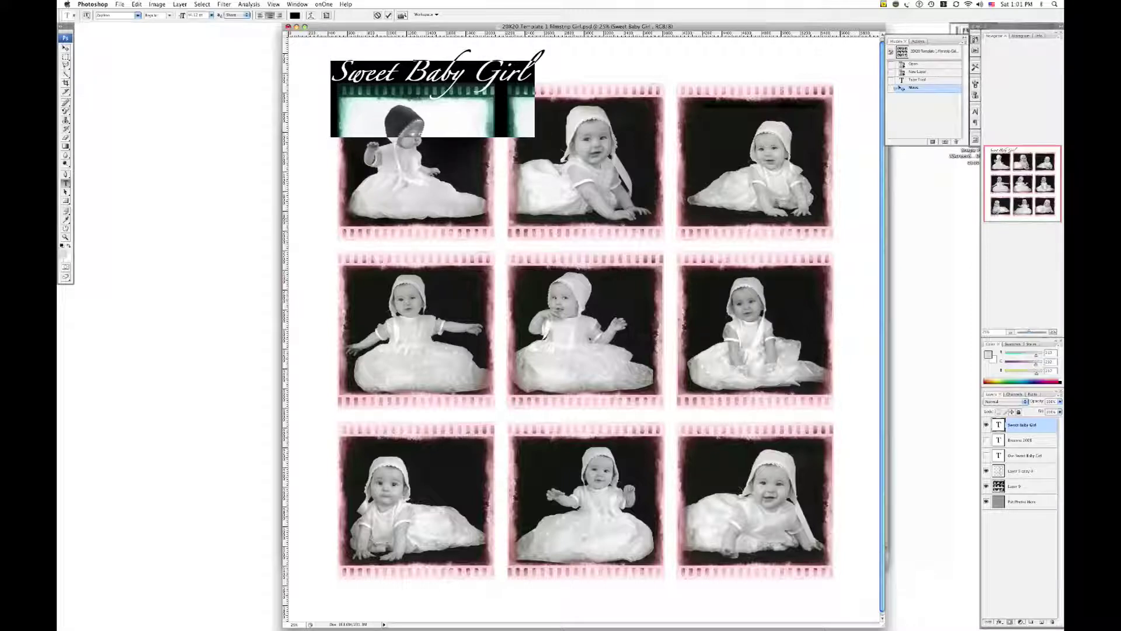
{"action": "key", "text": "super"}
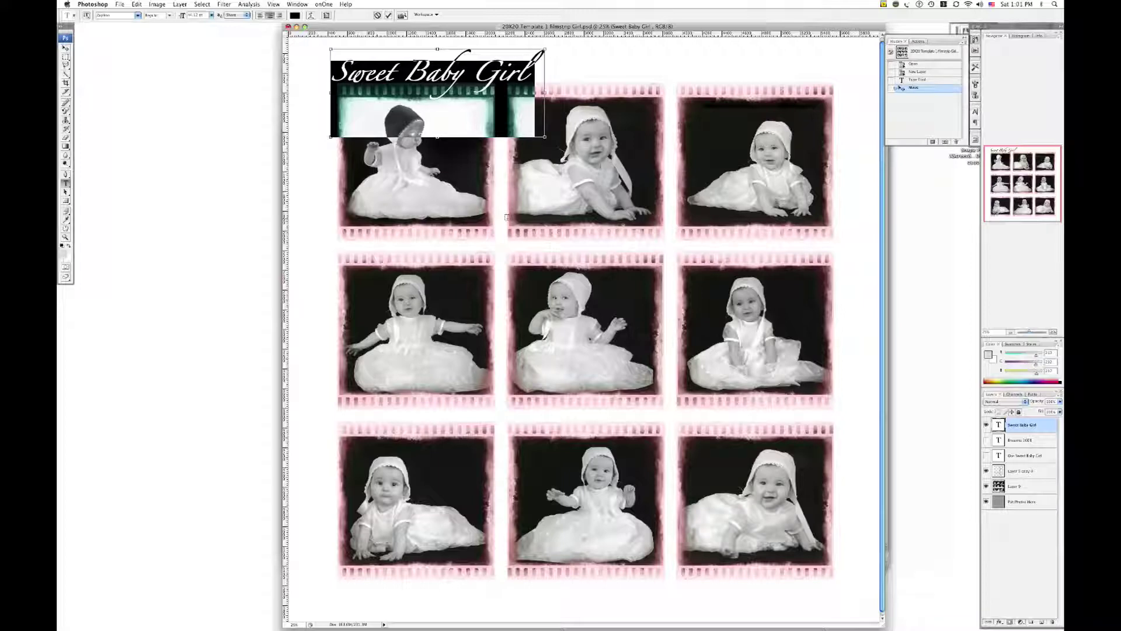
{"action": "key", "text": "super+Return"}
{"action": "key", "text": "v"}
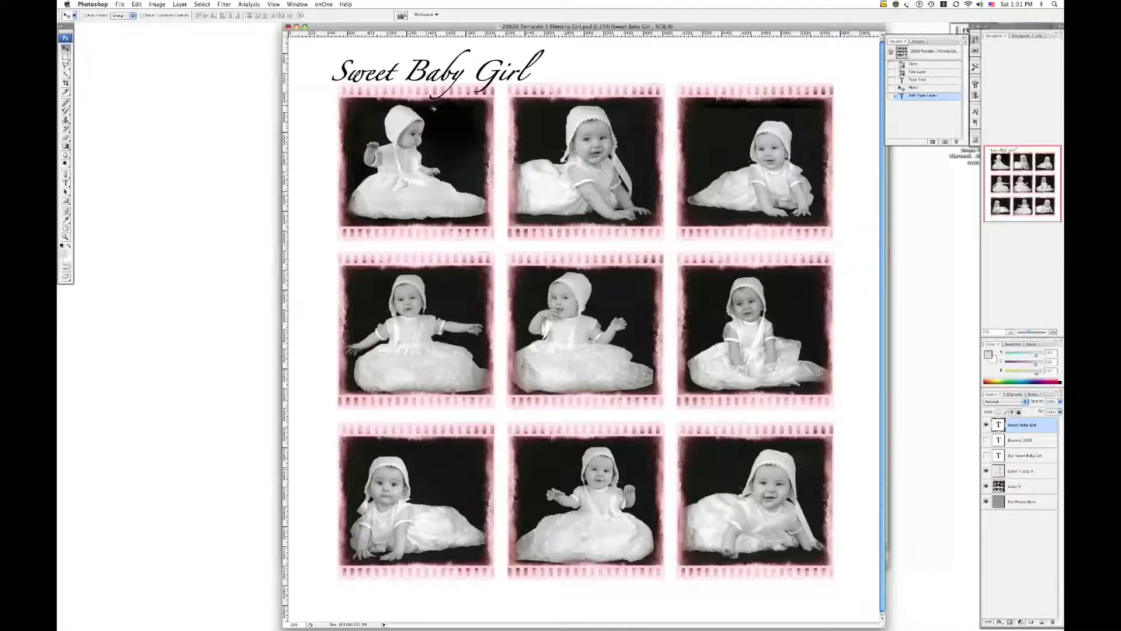
Shift the "Sweet Baby Girl" title slightly right and up, and swap its visibility for the name-and-year and "Our Sweet Baby Girl" text layers.
{"action": "mouse_move", "coordinate": [433, 108]}
{"action": "left_mouse_down"}
{"action": "mouse_move", "coordinate": [473, 105]}
{"action": "mouse_move", "coordinate": [454, 104]}
{"action": "left_mouse_up"}
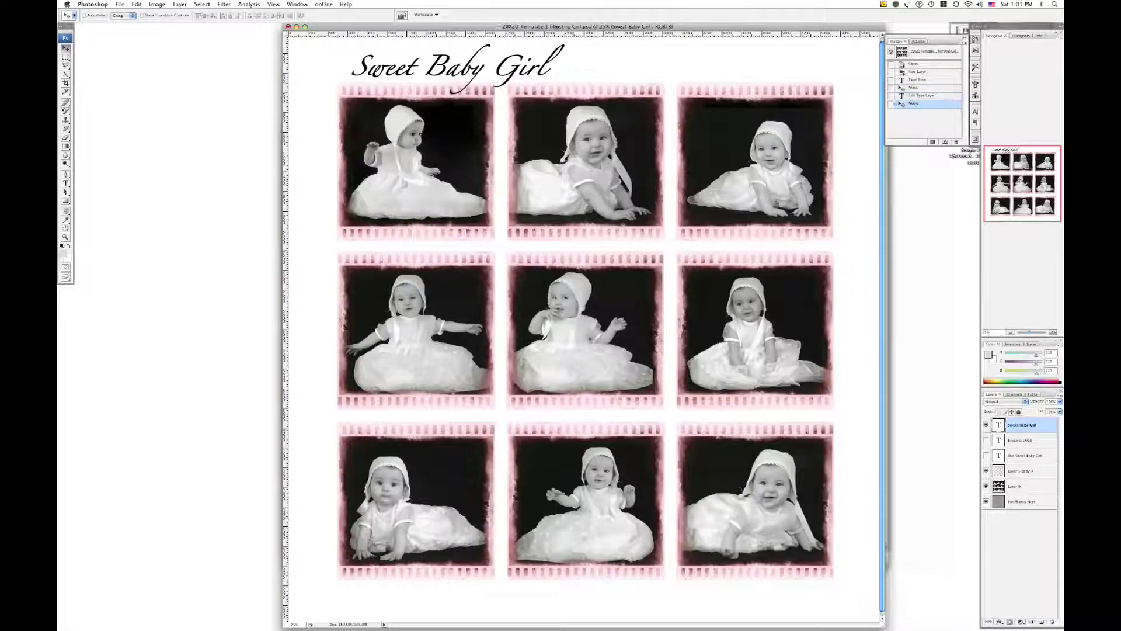
{"action": "left_click", "coordinate": [986, 440]}
{"action": "left_click", "coordinate": [986, 455]}
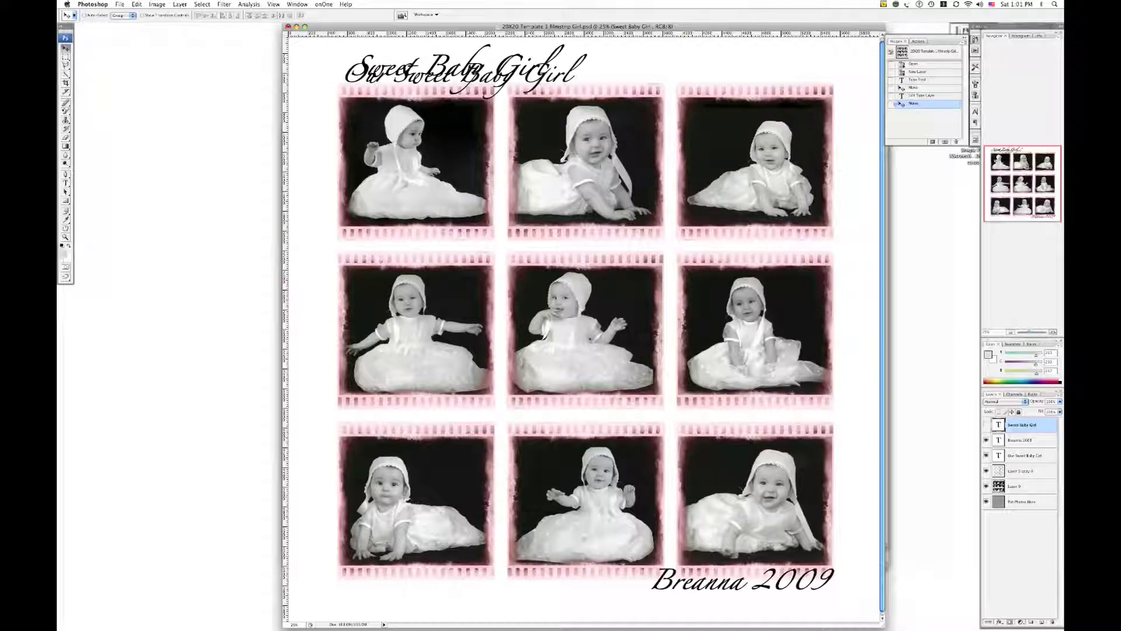
{"action": "left_click", "coordinate": [987, 425]}
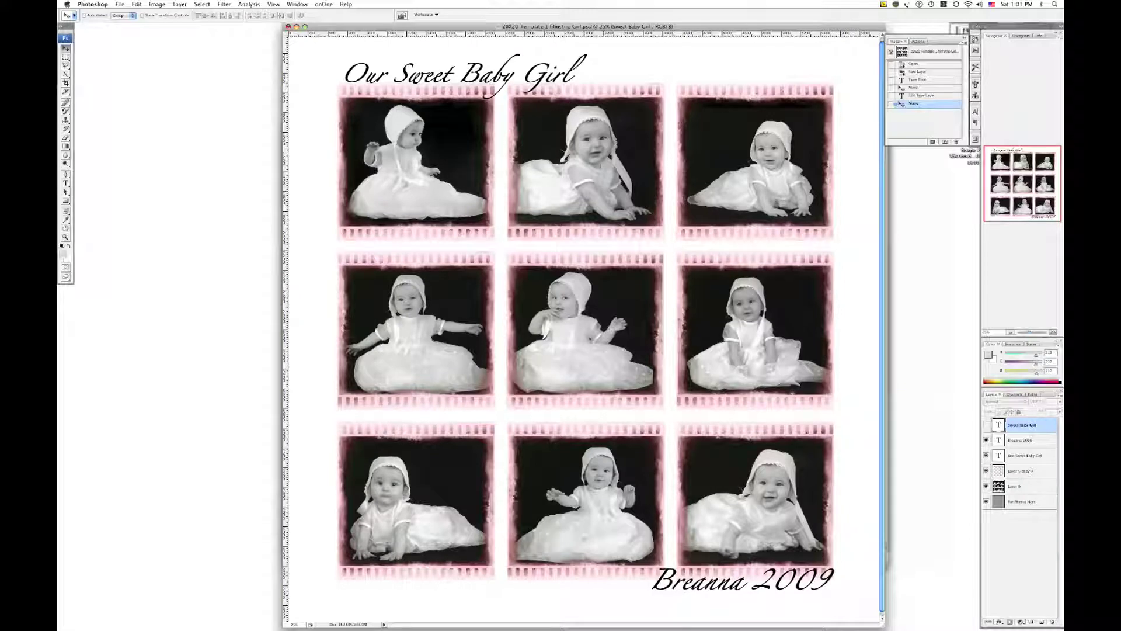
Add a new layer directly above the photo layer and make a rectangular selection slightly larger than the center frame.
{"action": "left_click", "coordinate": [1020, 487]}
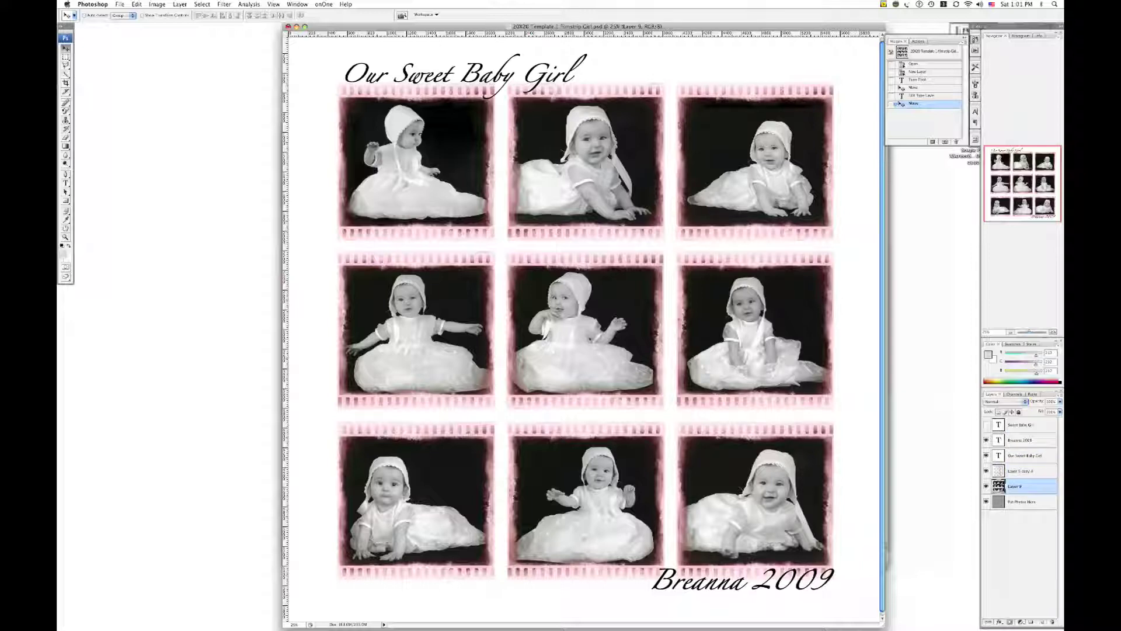
{"action": "left_click", "coordinate": [1042, 622]}
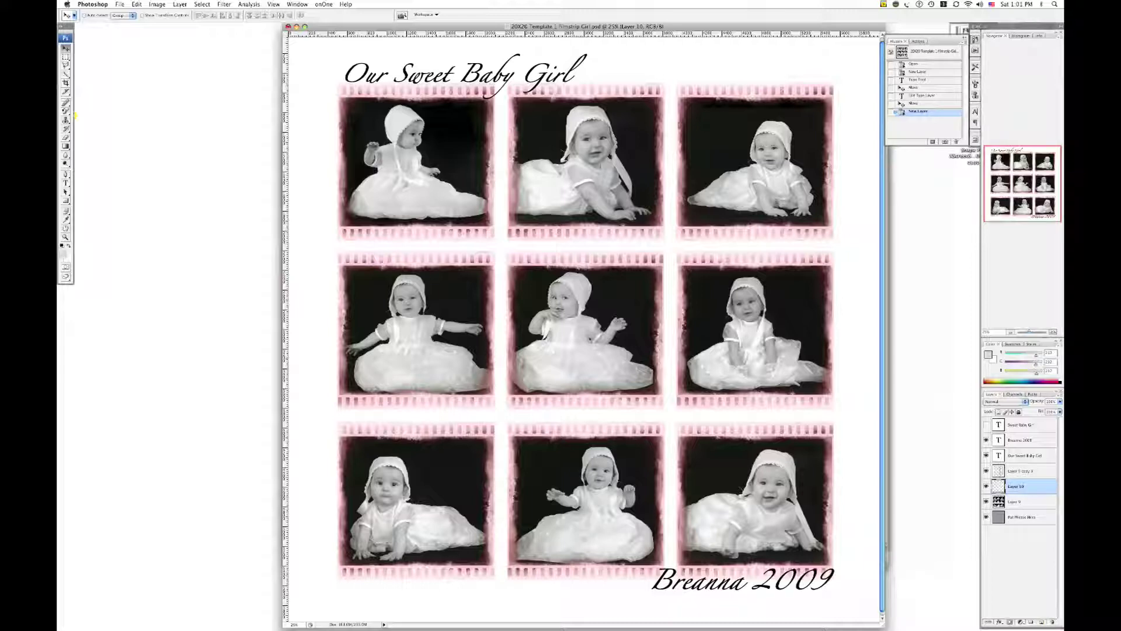
{"action": "left_click_drag", "start_coordinate": [66, 57], "coordinate": [98, 60]}
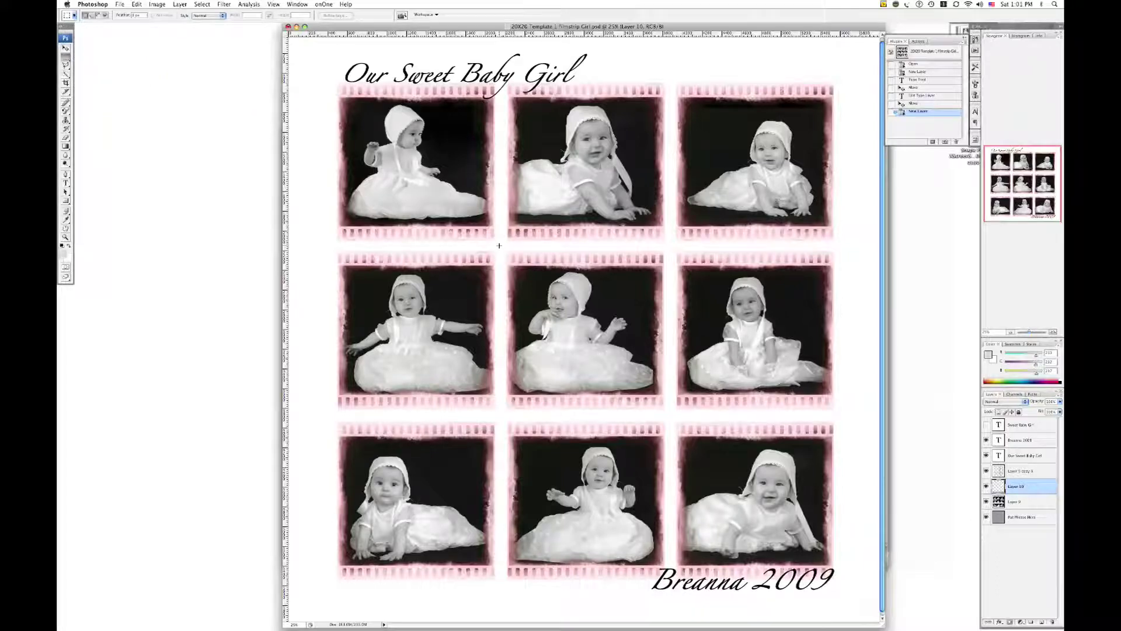
{"action": "left_click_drag", "start_coordinate": [499, 246], "coordinate": [671, 415]}
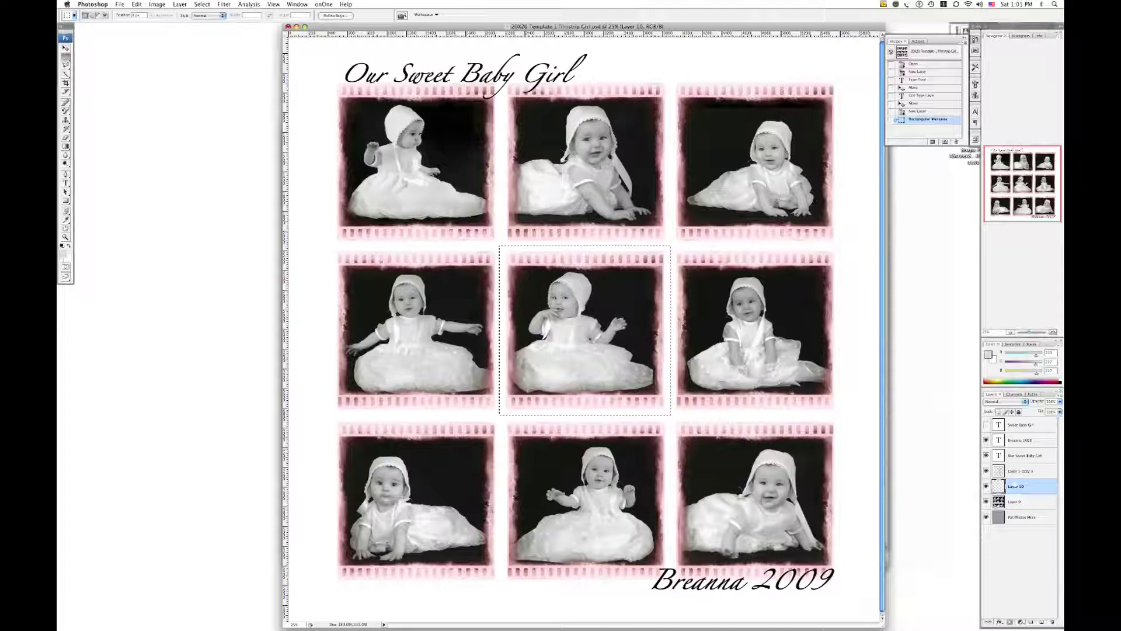
{"action": "left_click", "coordinate": [986, 471]}
{"action": "left_click", "coordinate": [985, 471]}
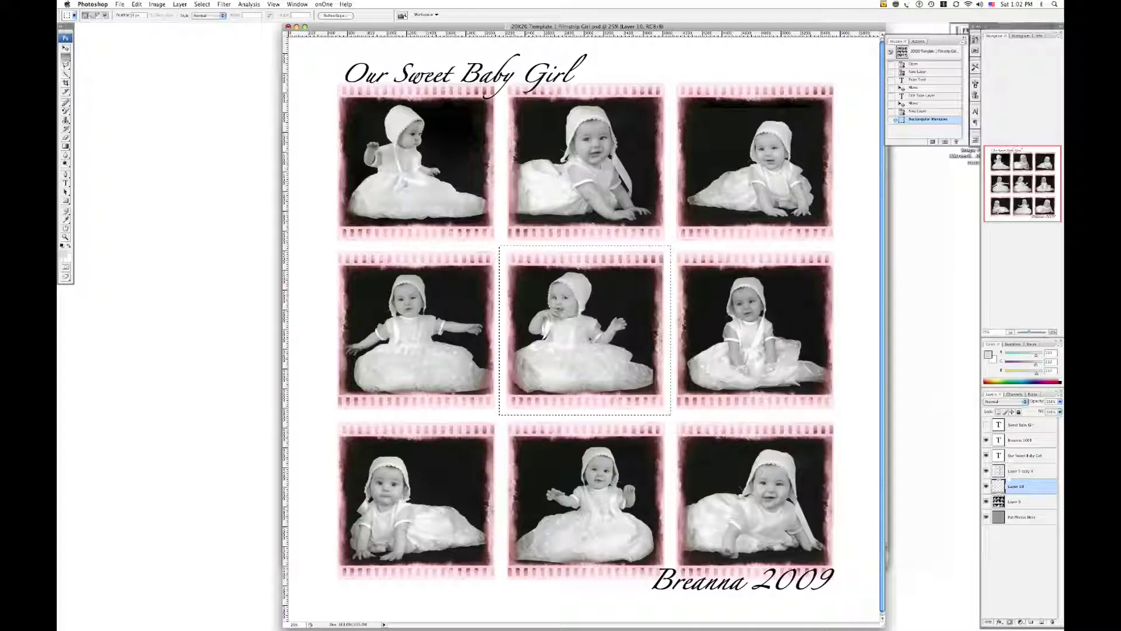
Fill the selection around the center frame with black using the Paint Bucket on the new layer, and deselect.
{"action": "left_click", "coordinate": [64, 257]}
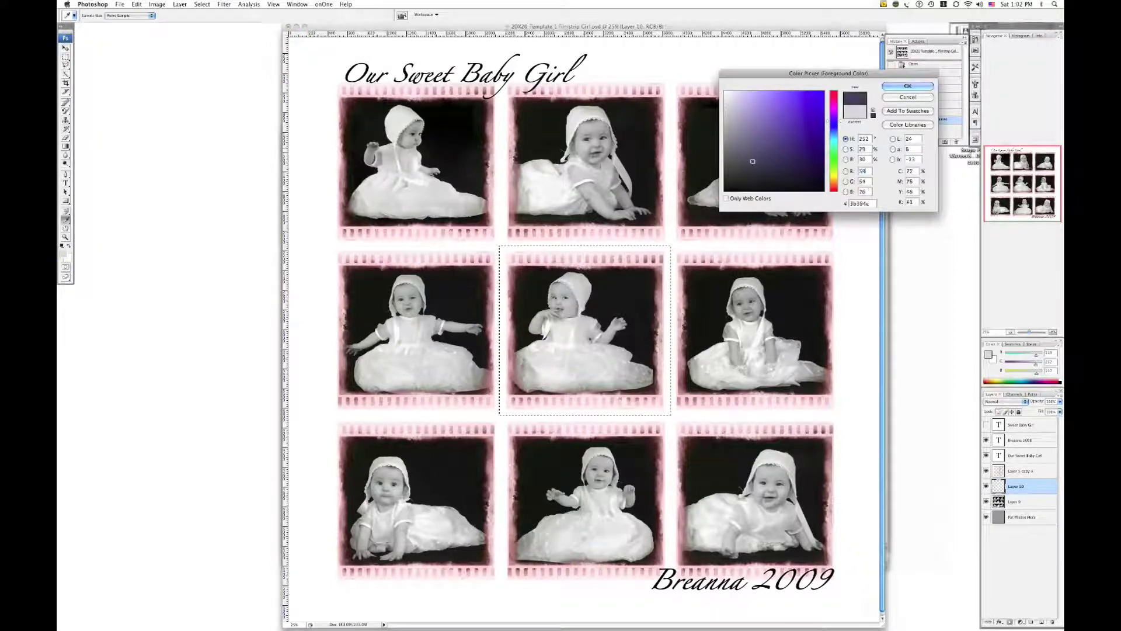
{"action": "key", "text": "Return"}
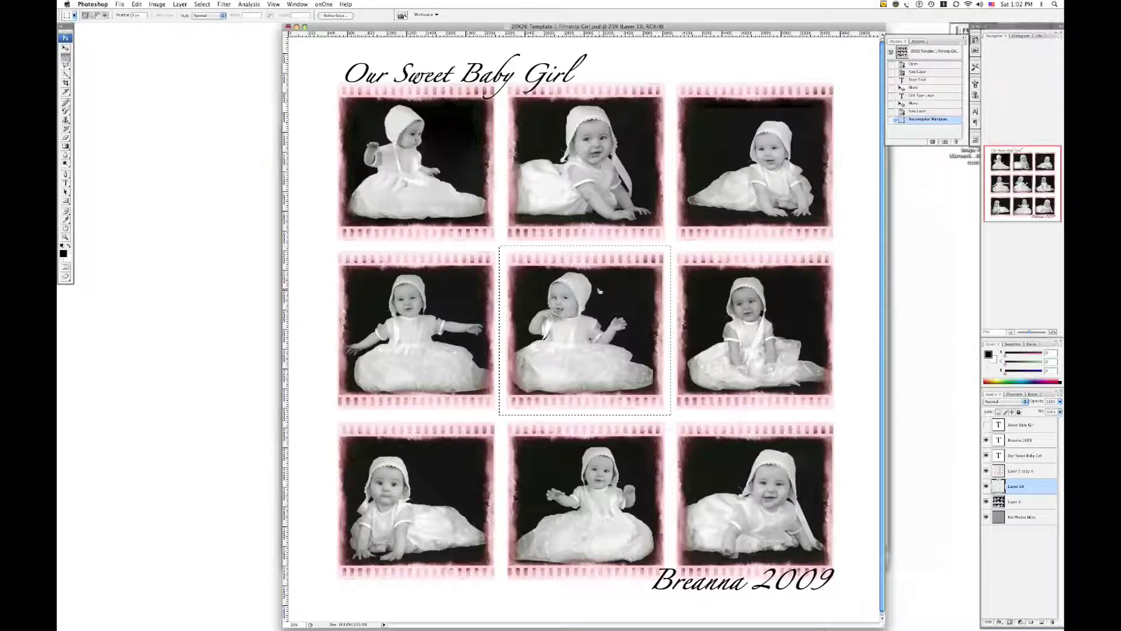
{"action": "key", "text": "g"}
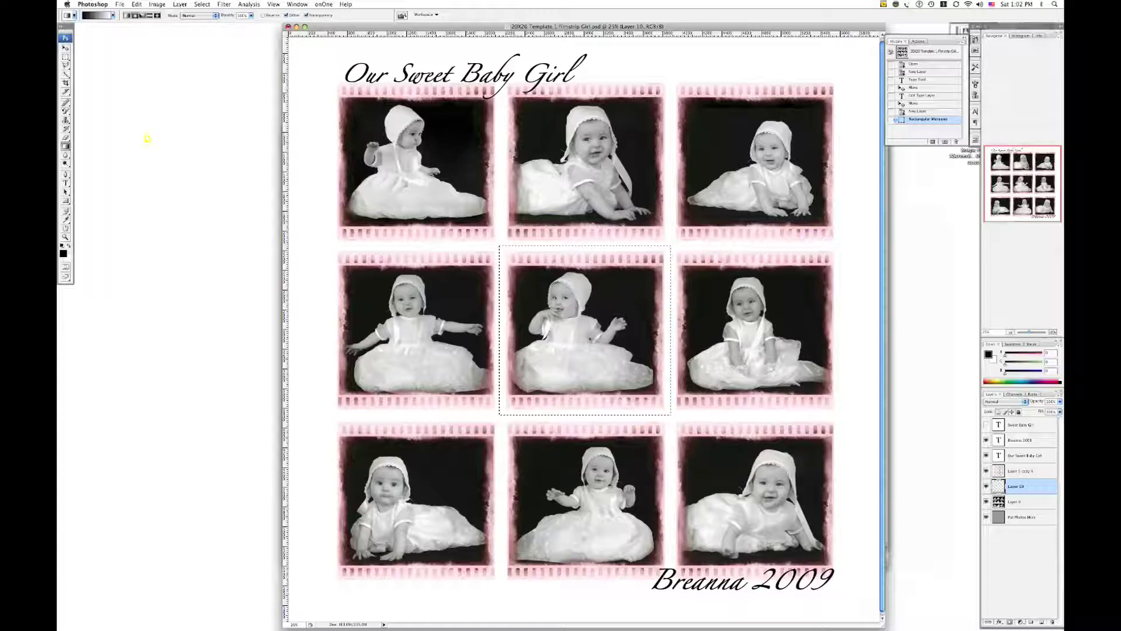
{"action": "left_click", "coordinate": [66, 146]}
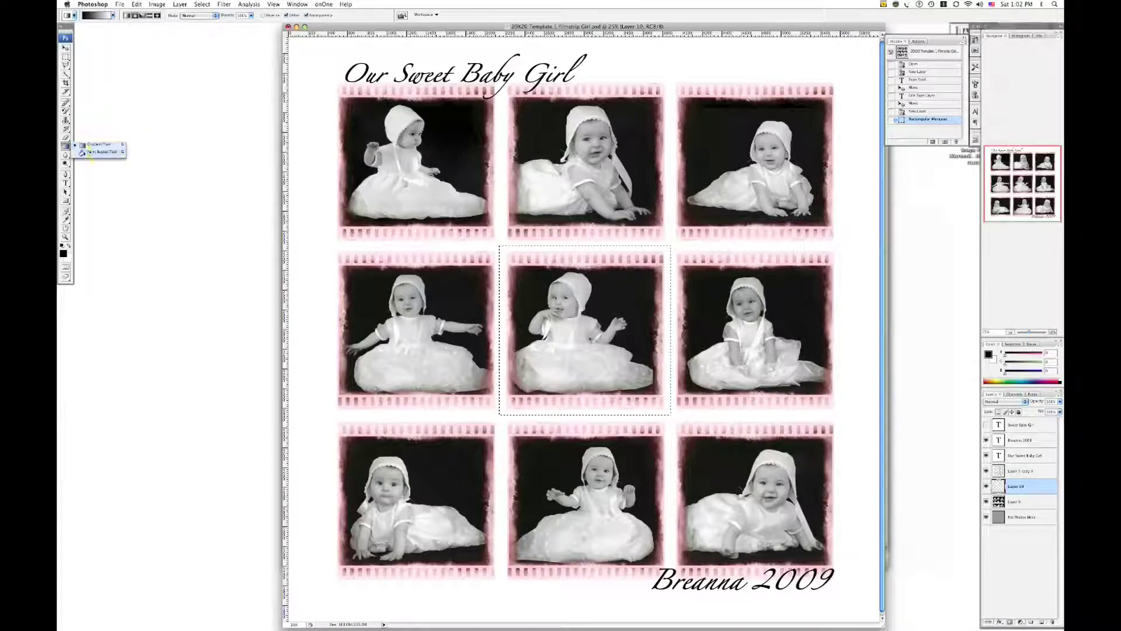
{"action": "left_click", "coordinate": [102, 151]}
{"action": "left_click", "coordinate": [555, 344]}
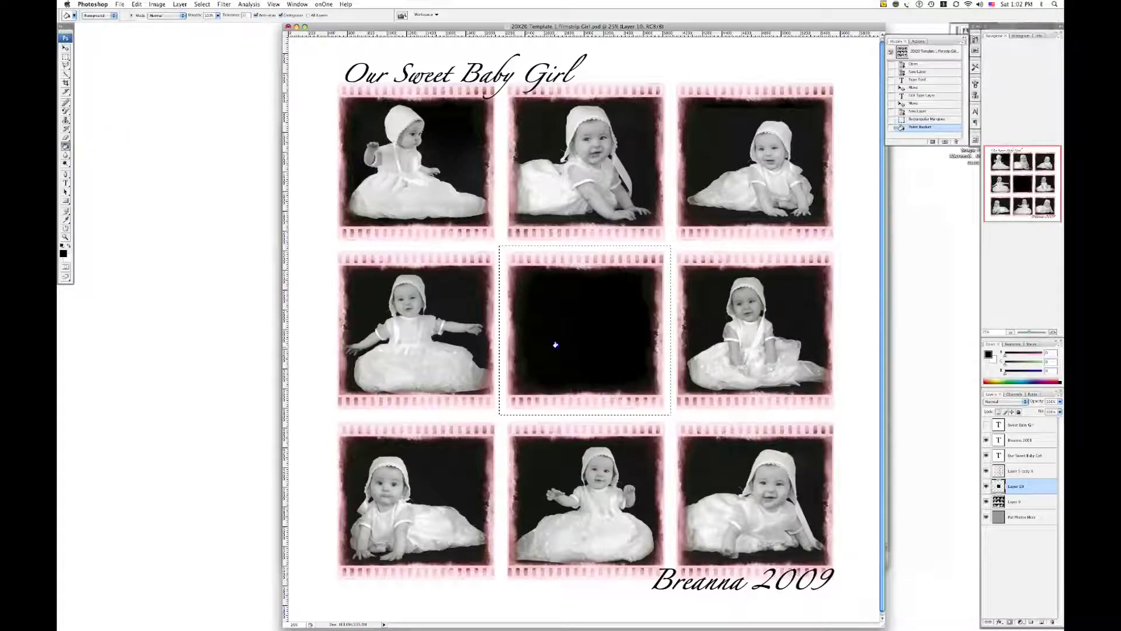
{"action": "key", "text": "m"}
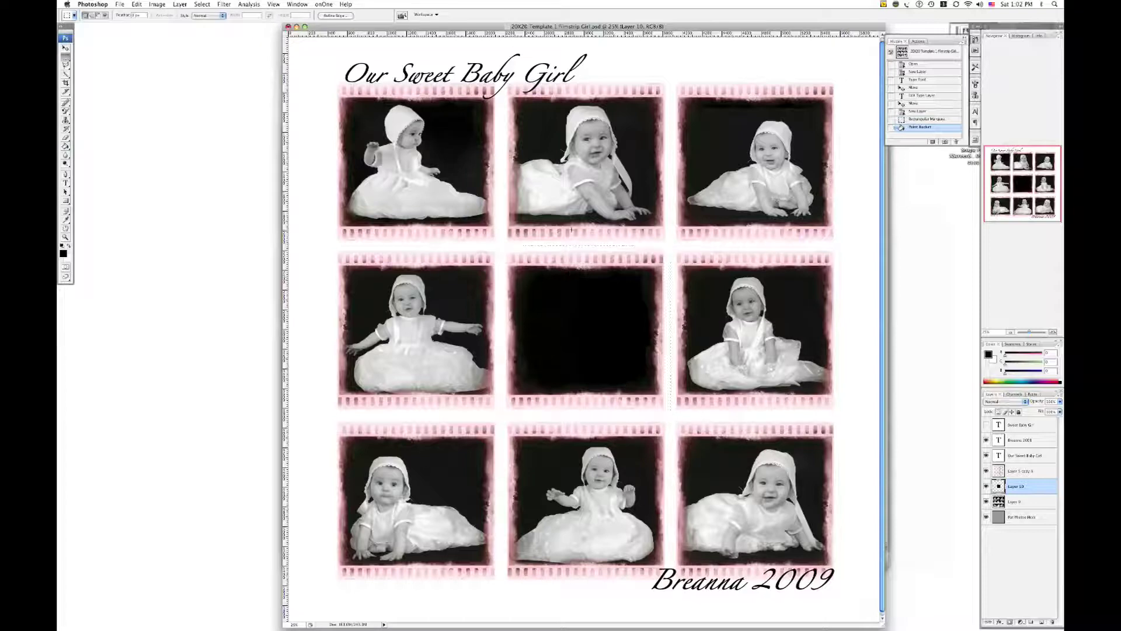
{"action": "key", "text": "super+d"}
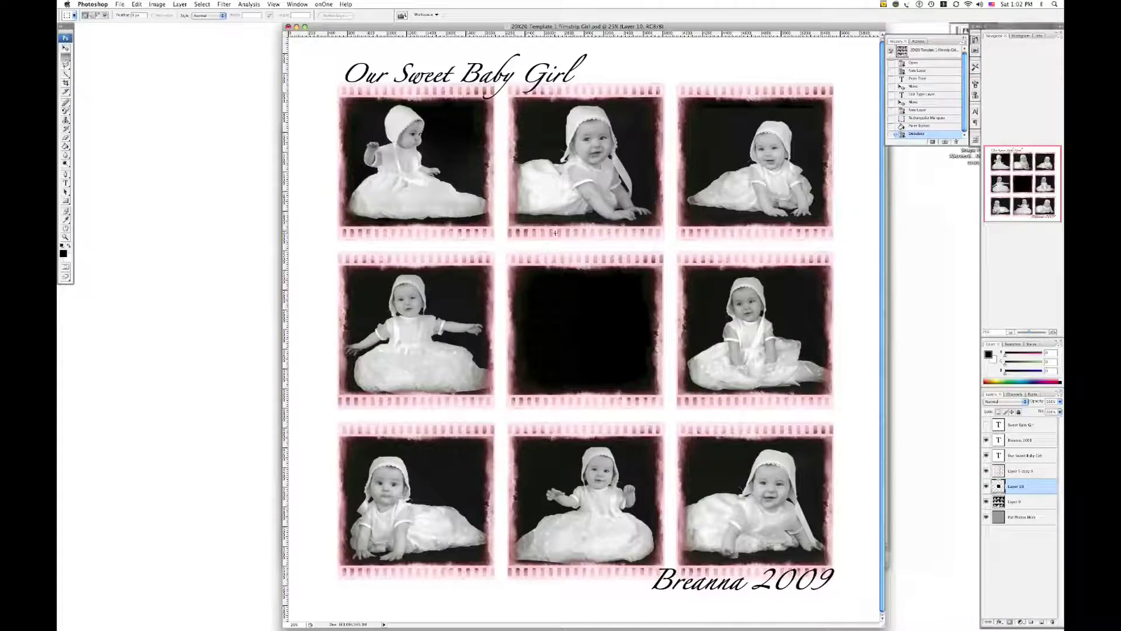
Add white text in the center frame with the baby's name and "Age 1" on one line and "Cute, toes" below it.
{"action": "key", "text": "t"}
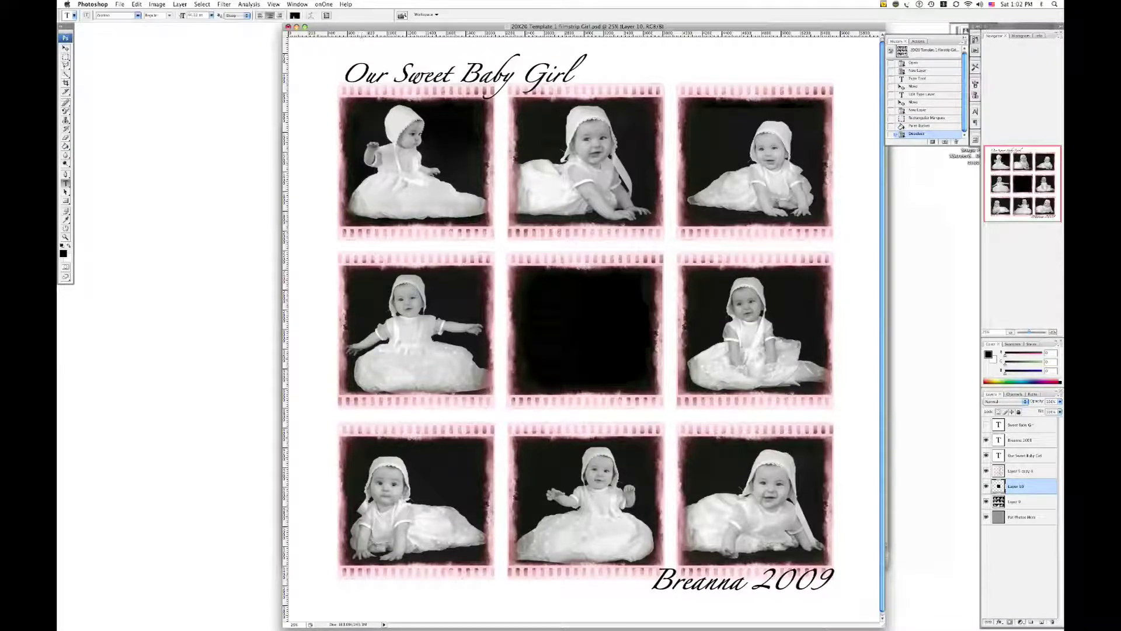
{"action": "left_click", "coordinate": [295, 15]}
{"action": "left_click", "coordinate": [459, 251]}
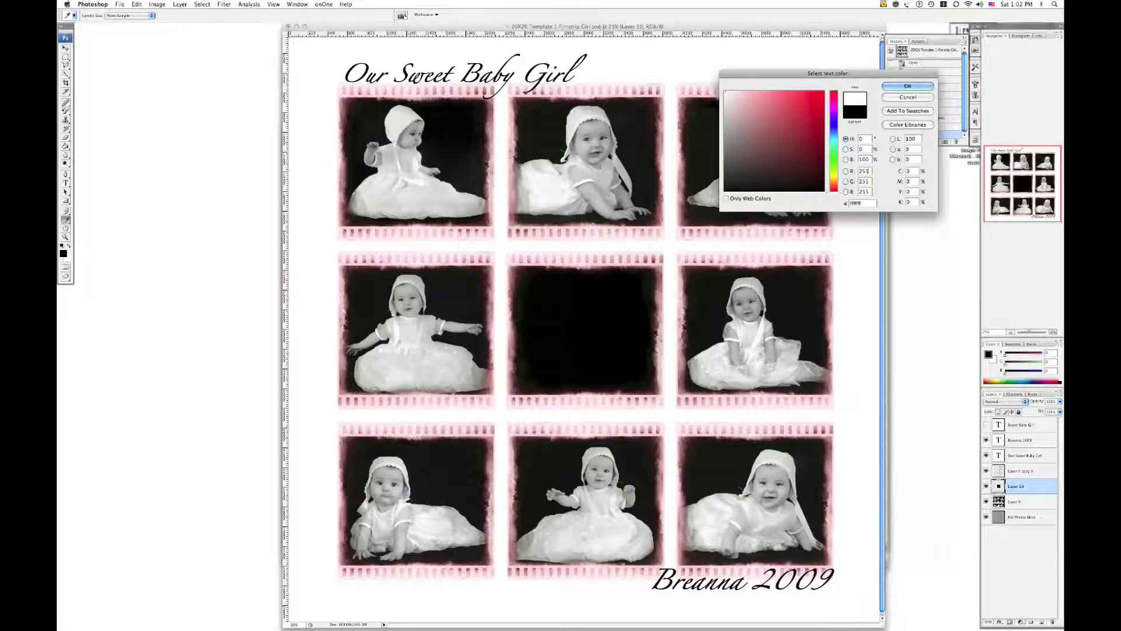
{"action": "key", "text": "Return"}
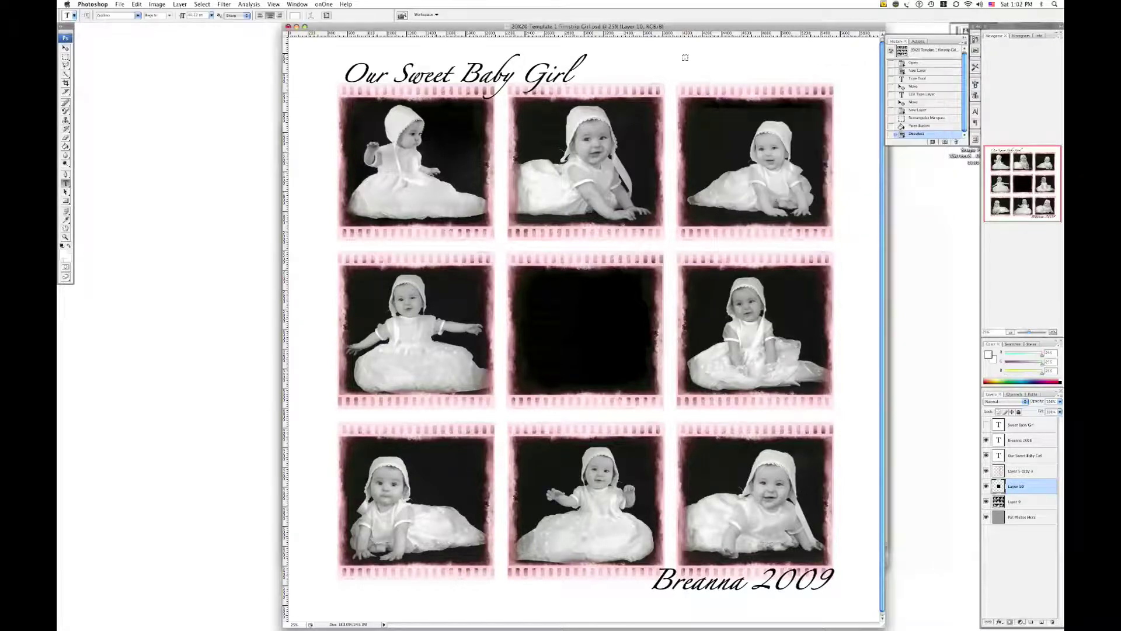
{"action": "left_click", "coordinate": [577, 299]}
{"action": "type", "text": "Br"}
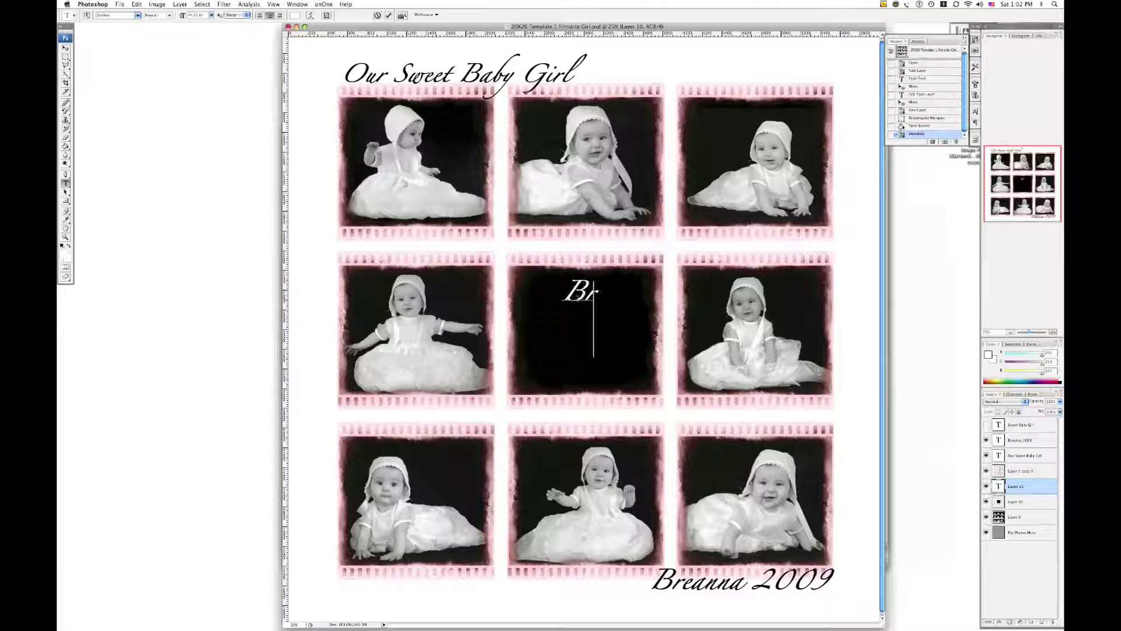
{"action": "type", "text": "eanna Age"}
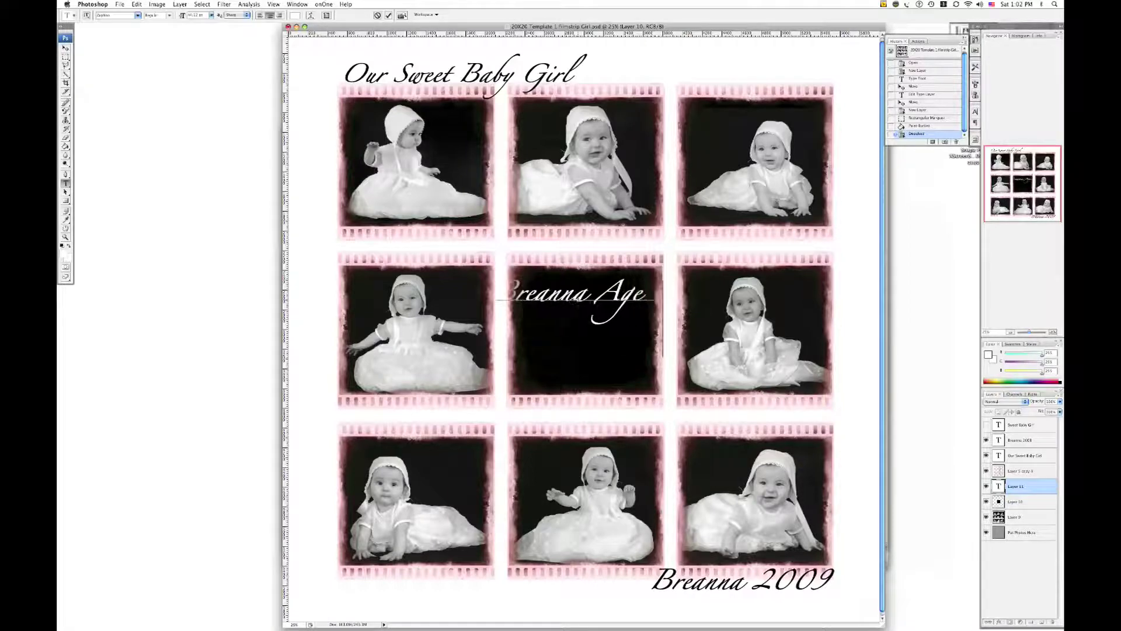
{"action": "key", "text": "Return"}
{"action": "type", "text": "Cute, toes"}
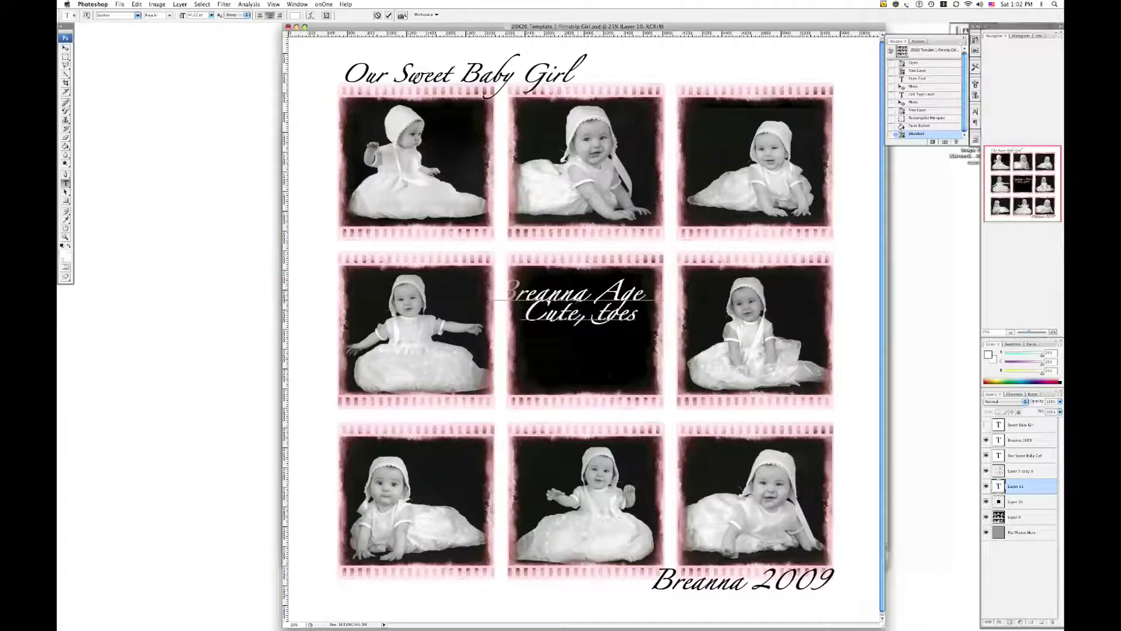
{"action": "key", "text": "super+Return"}
Scale down the white two-line text to fit inside the center frame and place it near the frame's upper edge.
{"action": "key", "text": "v"}
{"action": "left_click_drag", "start_coordinate": [576, 301], "coordinate": [578, 321]}
{"action": "key", "text": "ctrl+t"}
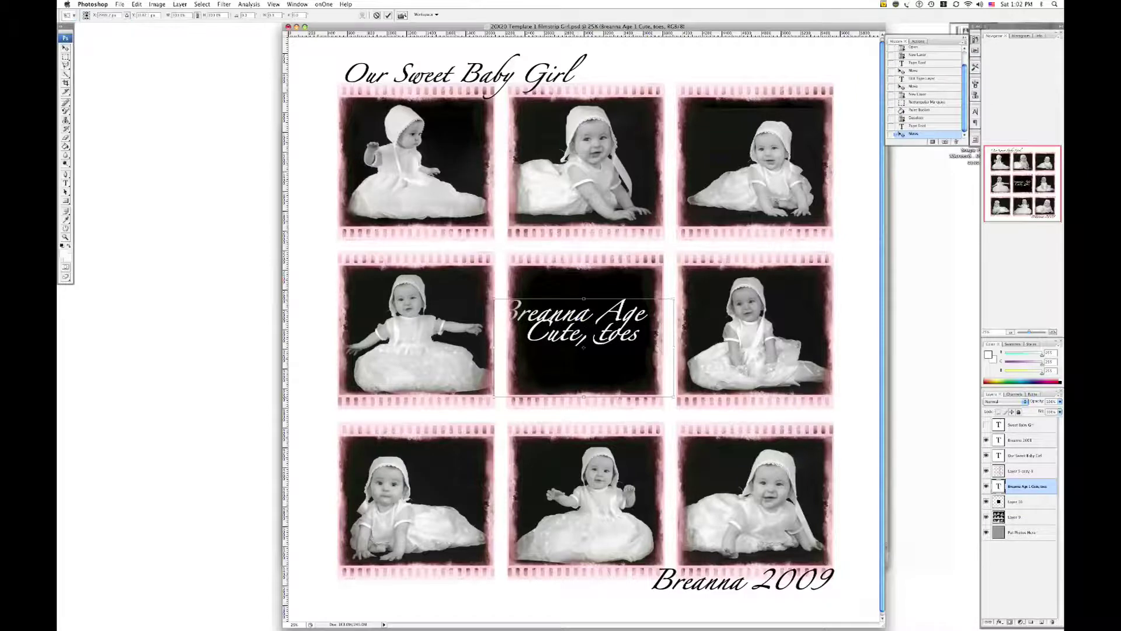
{"action": "left_click_drag", "start_coordinate": [673, 397], "coordinate": [606, 375]}
{"action": "left_click_drag", "start_coordinate": [577, 341], "coordinate": [605, 316]}
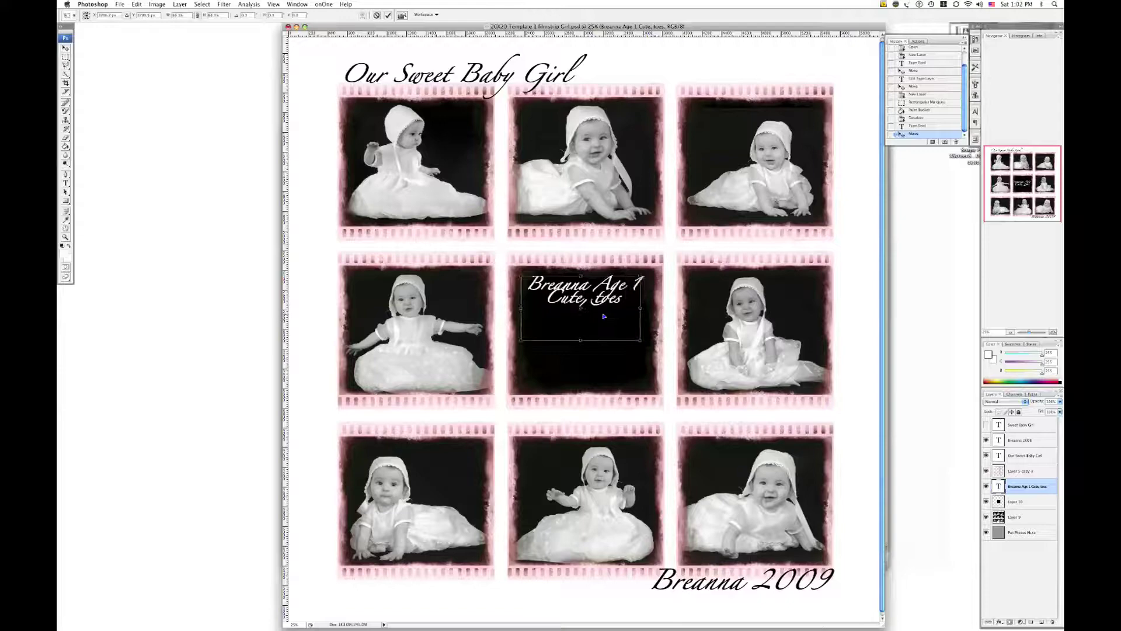
{"action": "key", "text": "Return"}
View the rounded-corner collage document with its verse in the center text box, and return to the filmstrip collage.
{"action": "key", "text": "F9"}
{"action": "left_click", "coordinate": [606, 317]}
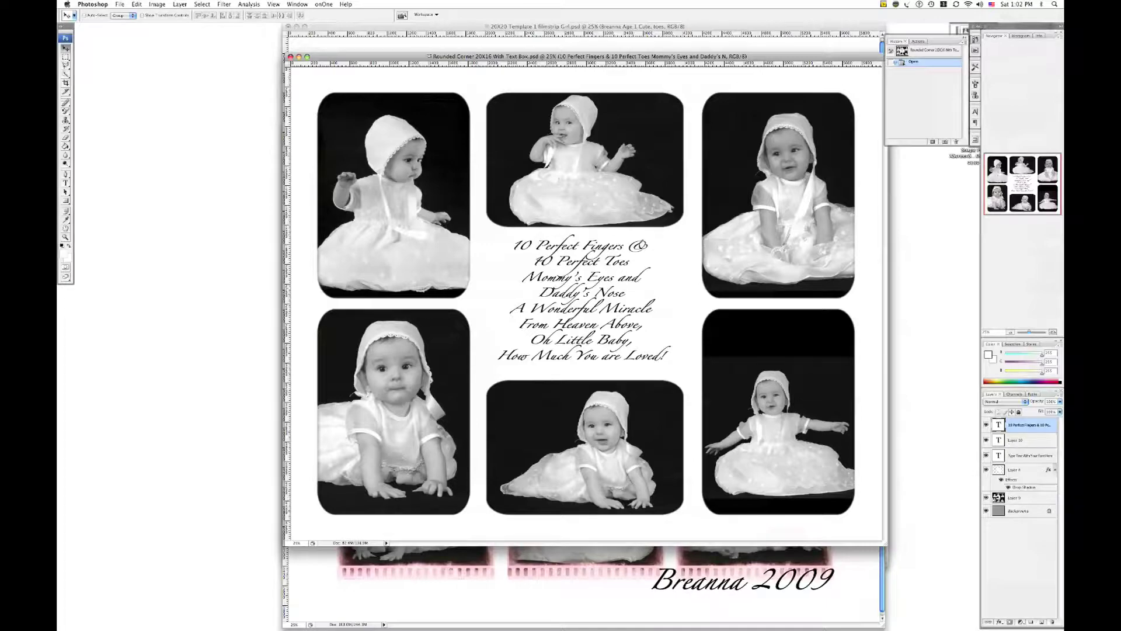
{"action": "key", "text": "F9"}
{"action": "left_click", "coordinate": [383, 305]}
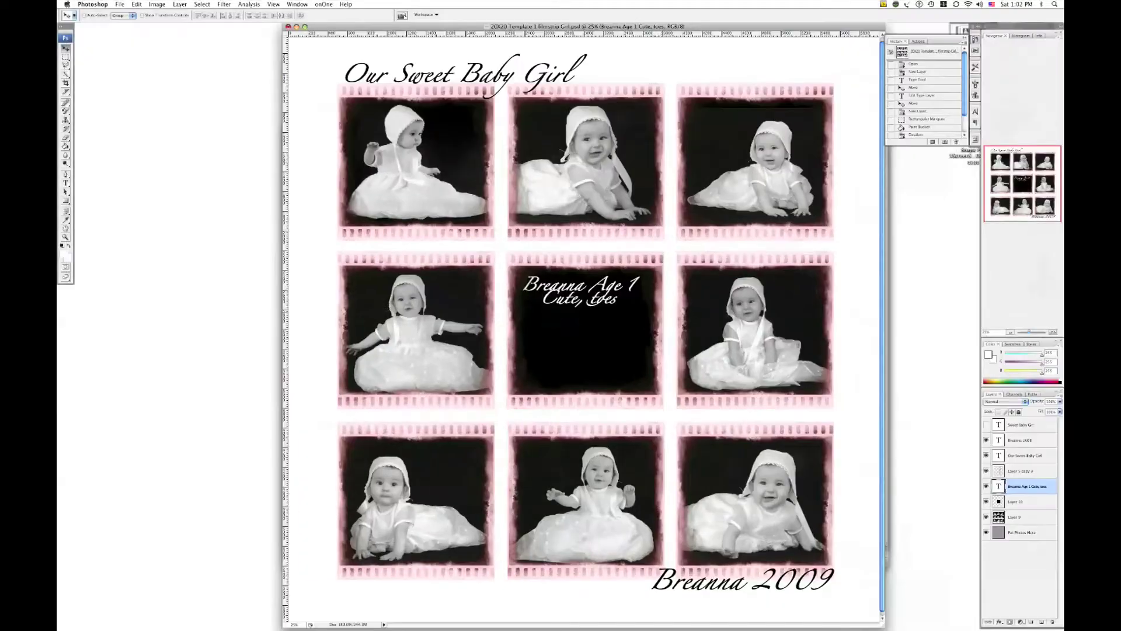